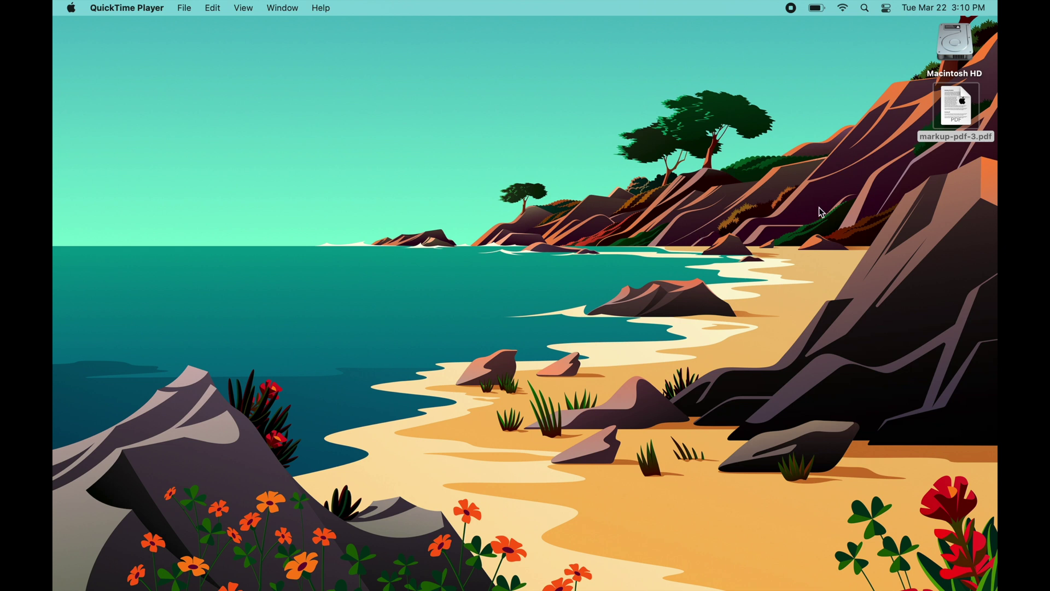
# Open markup-pdf-3.pdf from the desktop, move its window toward the centre of the desktop and make it taller.
pyautogui.click(956, 109)
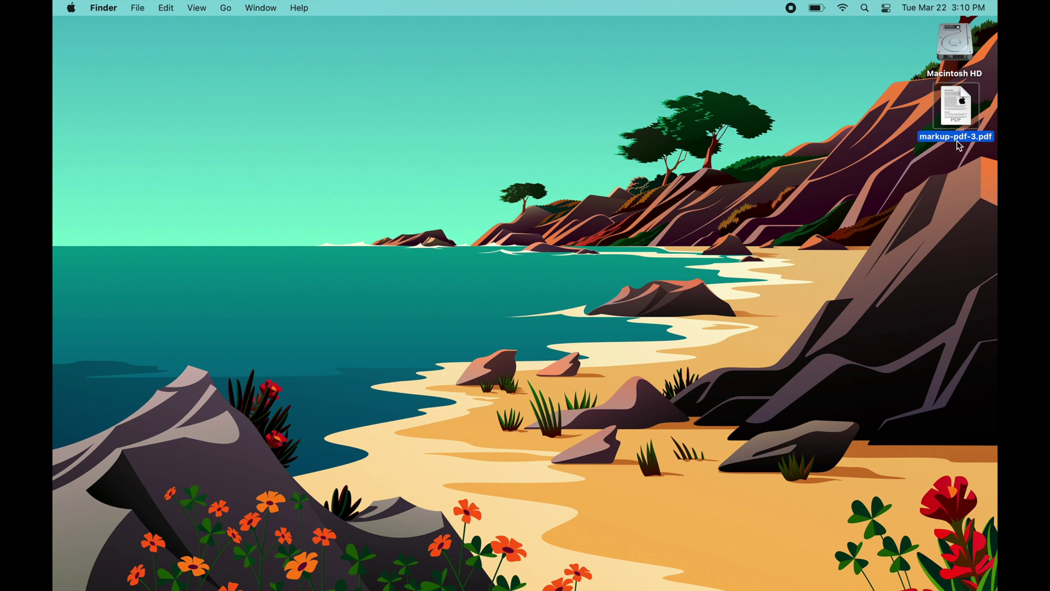
pyautogui.doubleClick(958, 120)
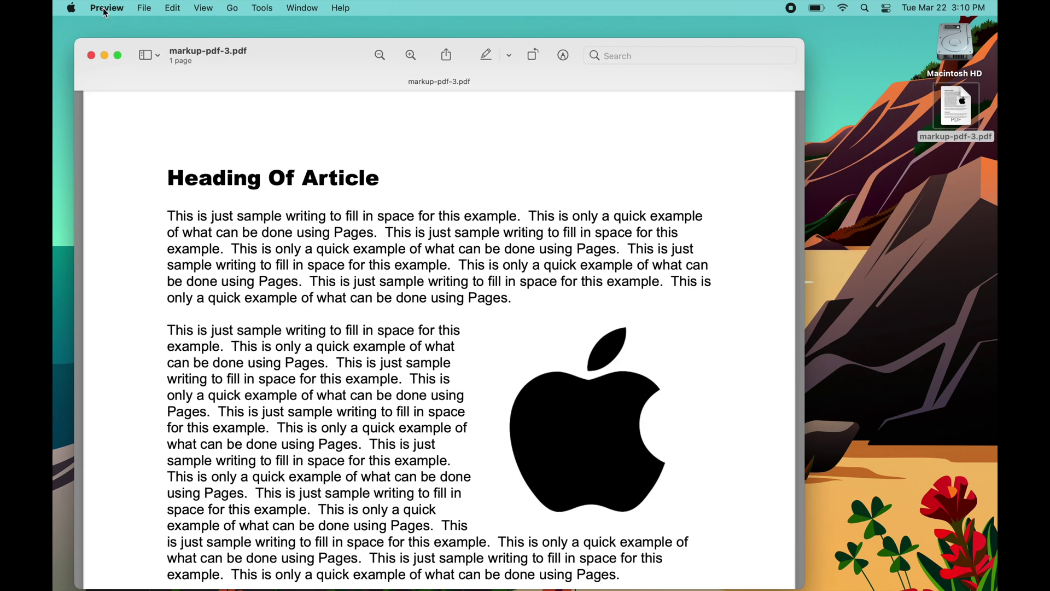
pyautogui.moveTo(298, 45); pyautogui.dragTo(411, 31)
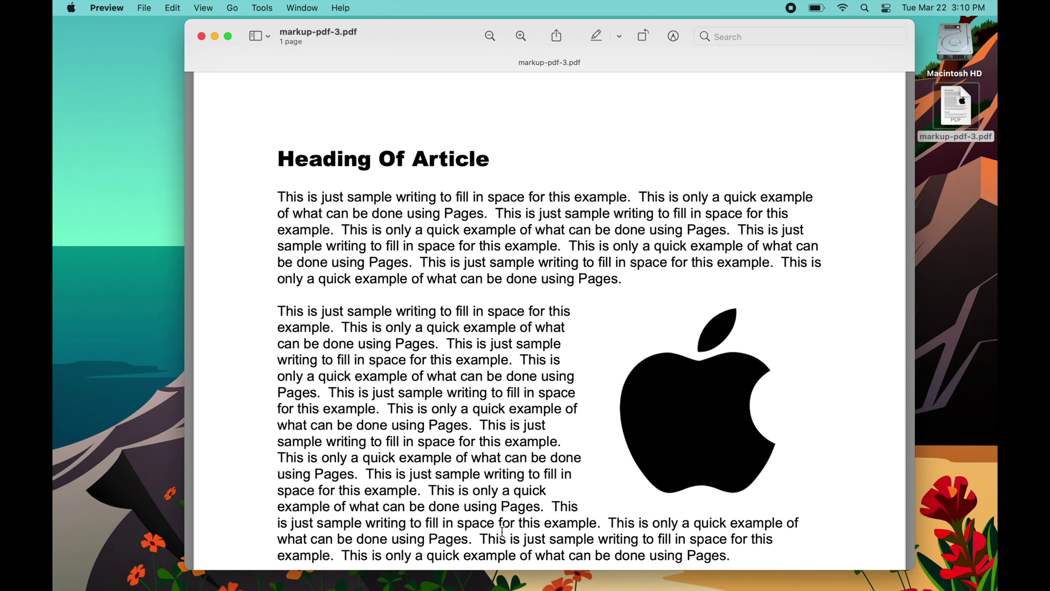
pyautogui.moveTo(512, 571); pyautogui.dragTo(510, 586)
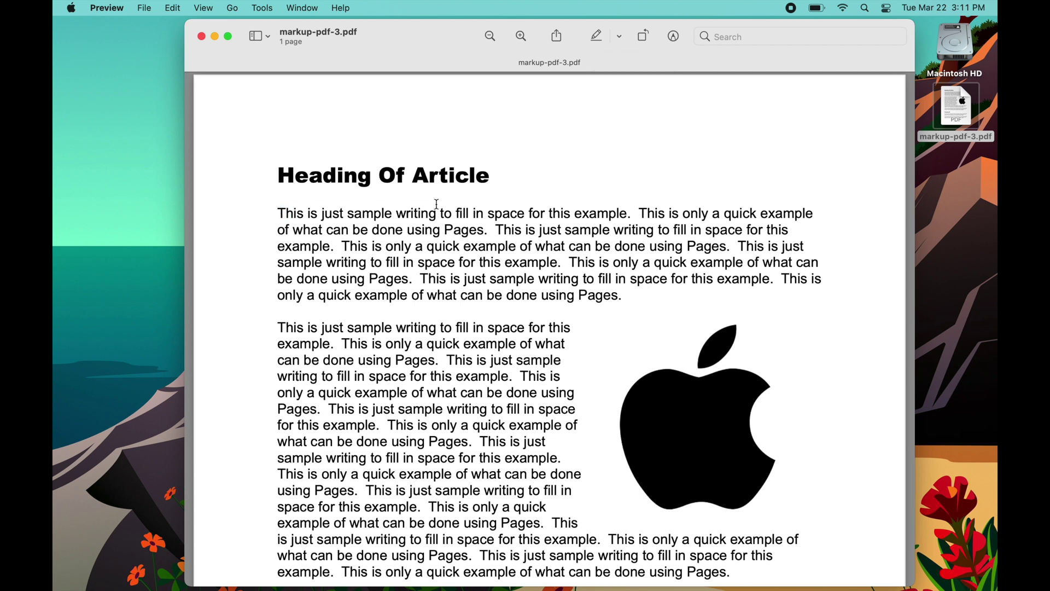
# Highlight "This is just sample writing" at the start of the first paragraph and remove that highlight again.
pyautogui.moveTo(437, 206); pyautogui.dragTo(277, 214)
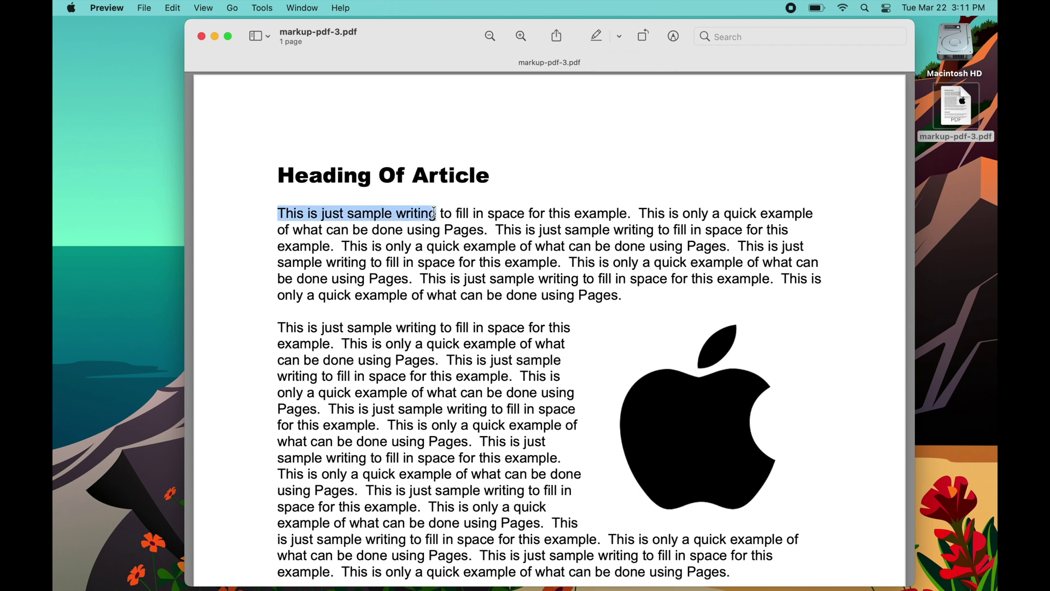
pyautogui.click(596, 39)
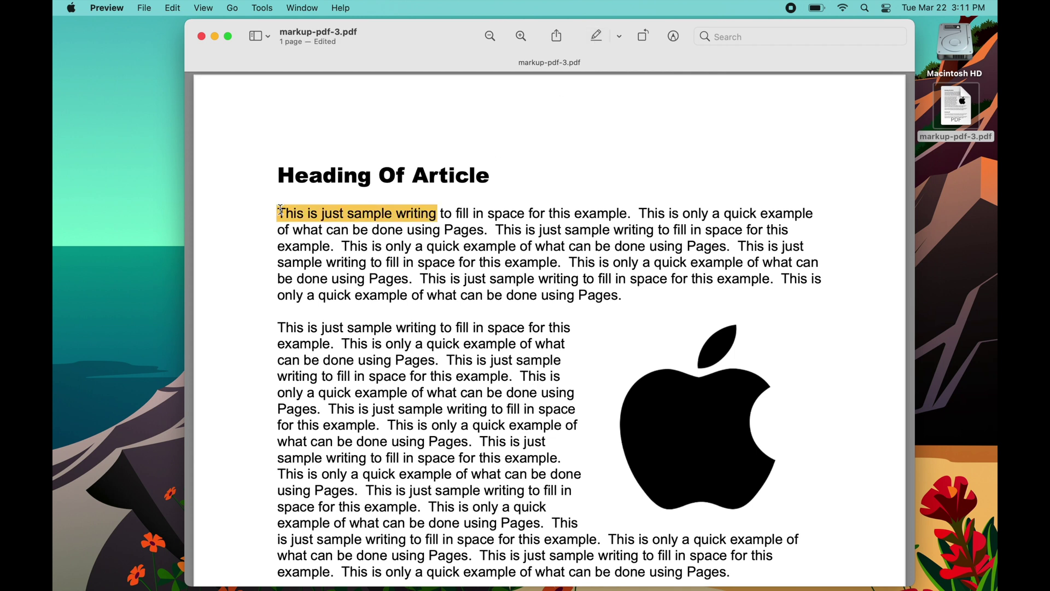
pyautogui.moveTo(281, 211); pyautogui.dragTo(435, 215)
pyautogui.click(597, 45)
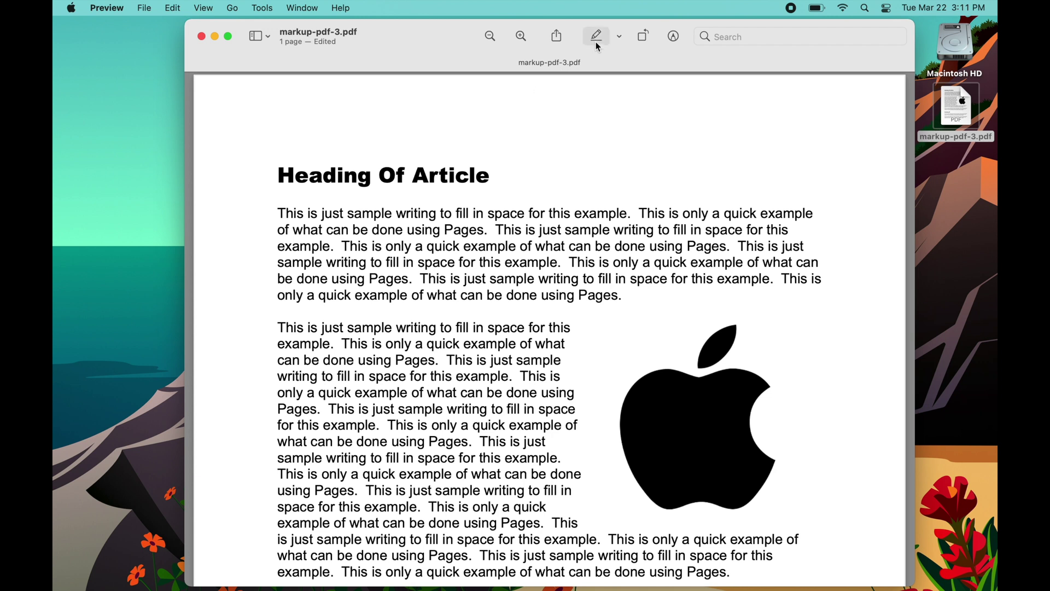
# With yellow highlighting on, highlight "sample writing to" in the first paragraph and "This is just sample" opening the second.
pyautogui.click(620, 36)
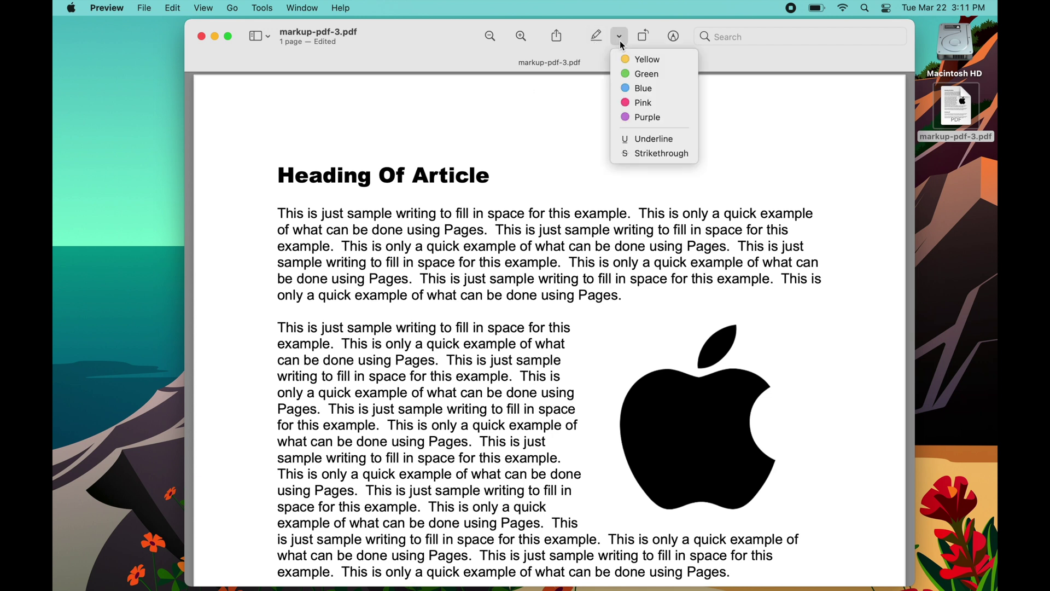
pyautogui.click(640, 65)
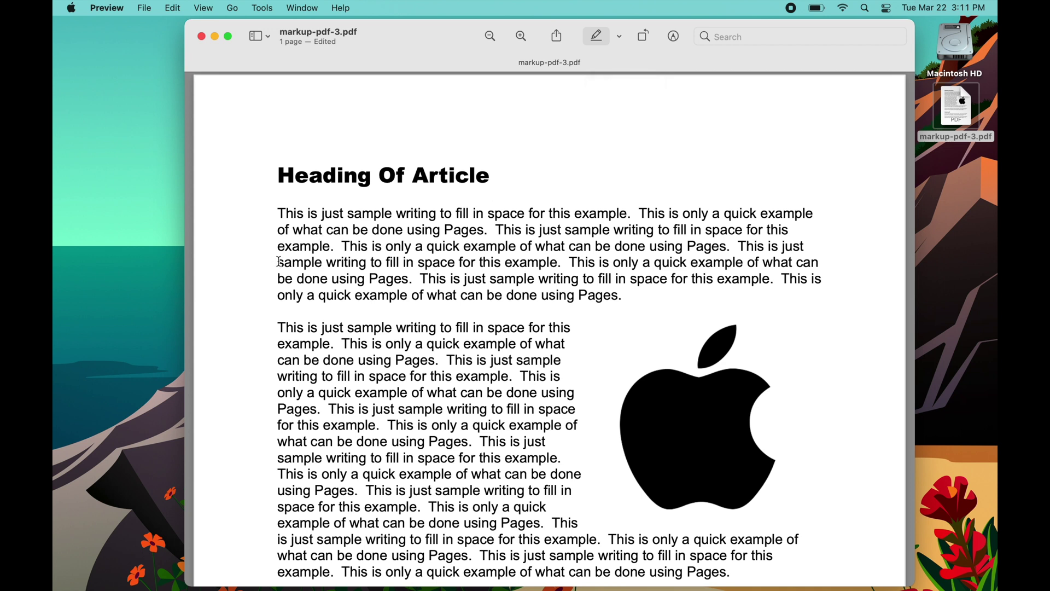
pyautogui.moveTo(280, 261); pyautogui.dragTo(382, 263)
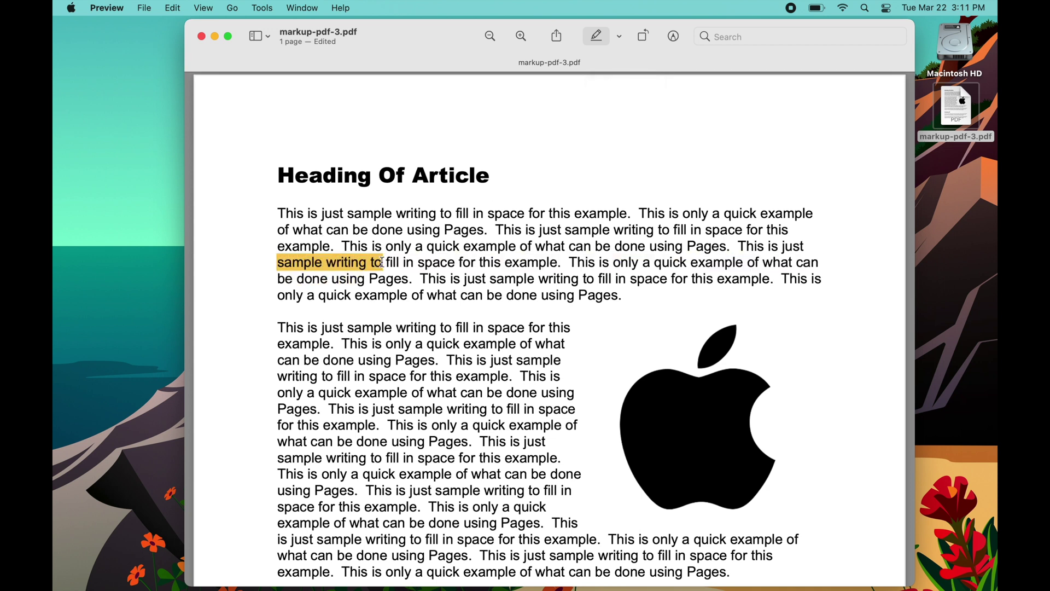
pyautogui.moveTo(279, 327); pyautogui.dragTo(392, 328)
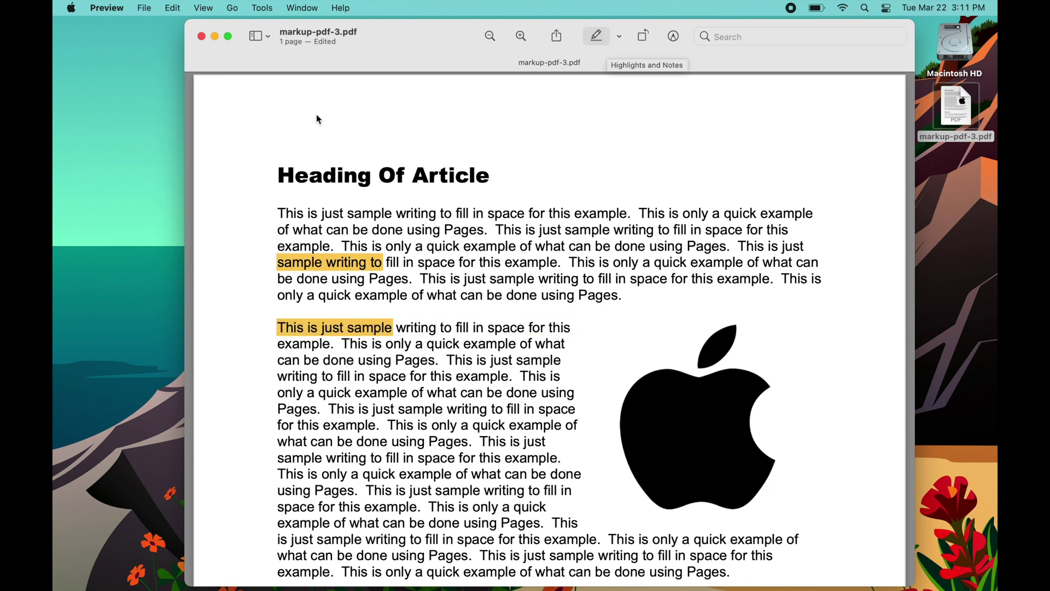
# Undo both added highlights and turn off highlighting mode.
pyautogui.click(172, 7)
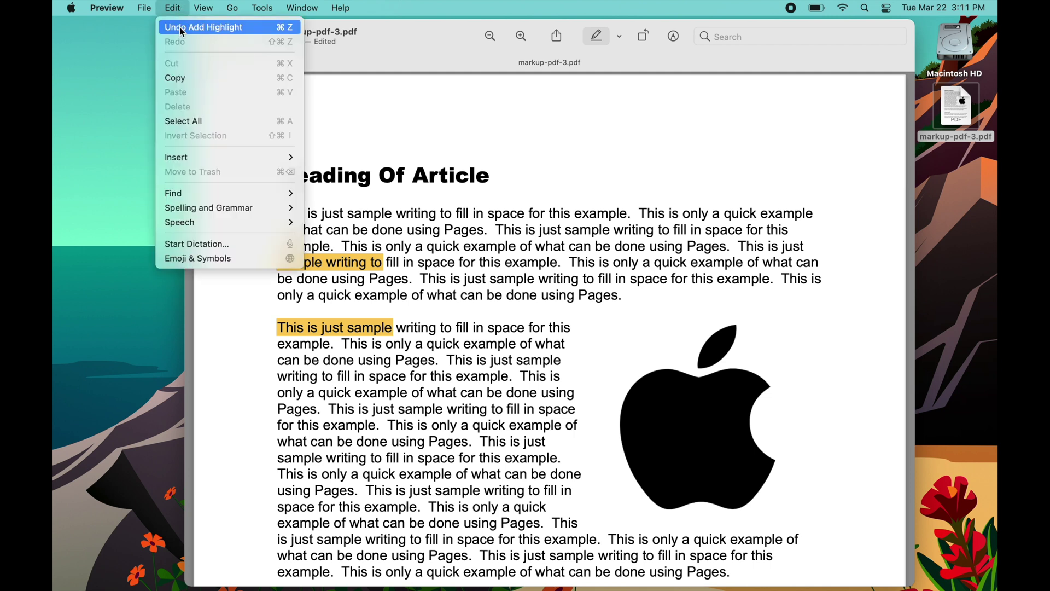
pyautogui.click(179, 28)
pyautogui.click(167, 11)
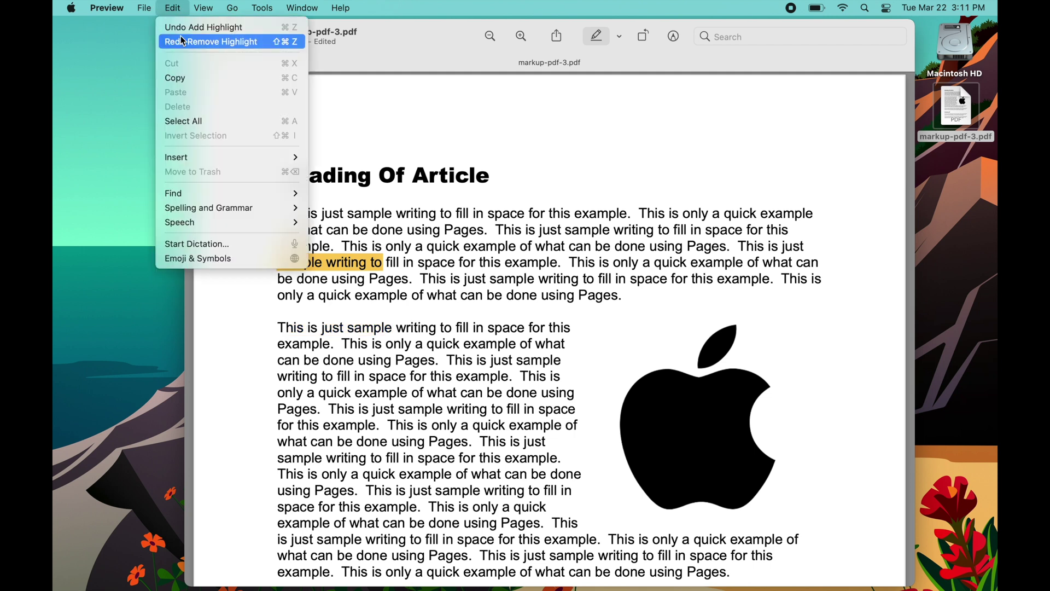
pyautogui.click(183, 27)
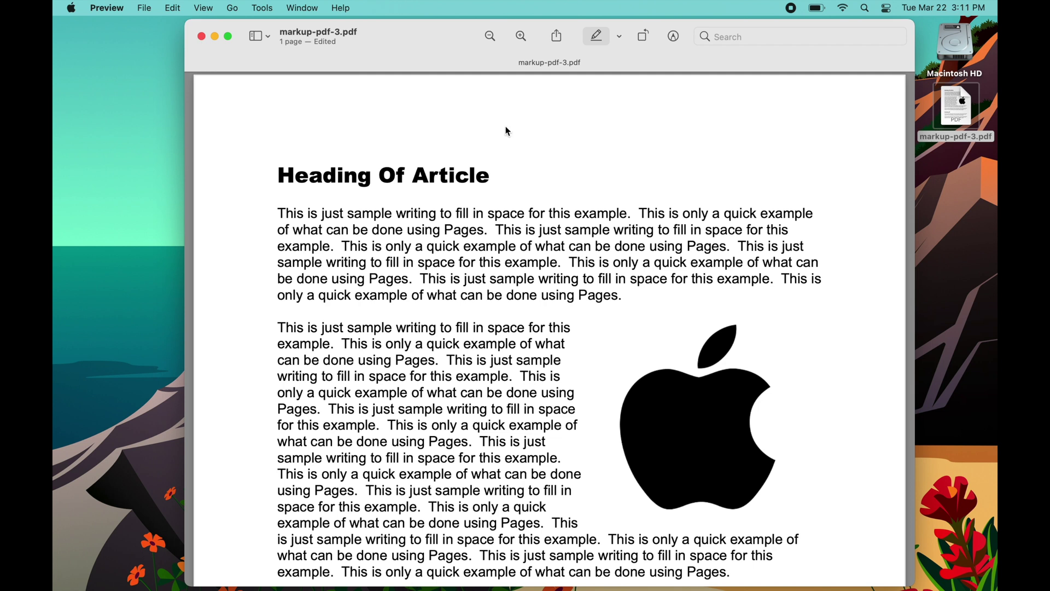
pyautogui.click(593, 50)
# Show the markup tools and try text selection on "This is just sample writing to fill in space for", clearing the selection.
pyautogui.click(673, 37)
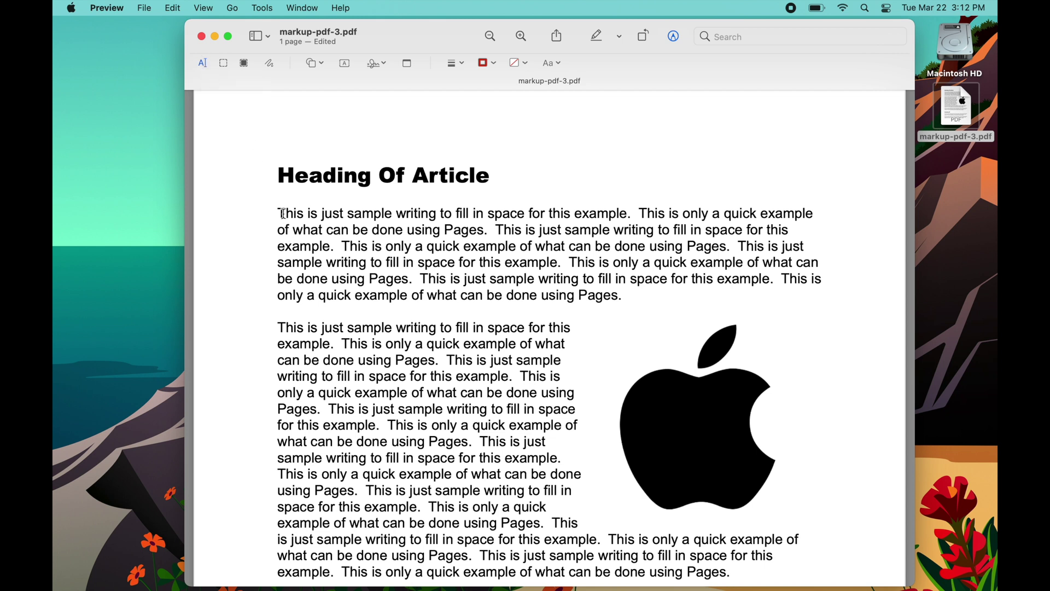
pyautogui.moveTo(278, 211); pyautogui.dragTo(547, 218)
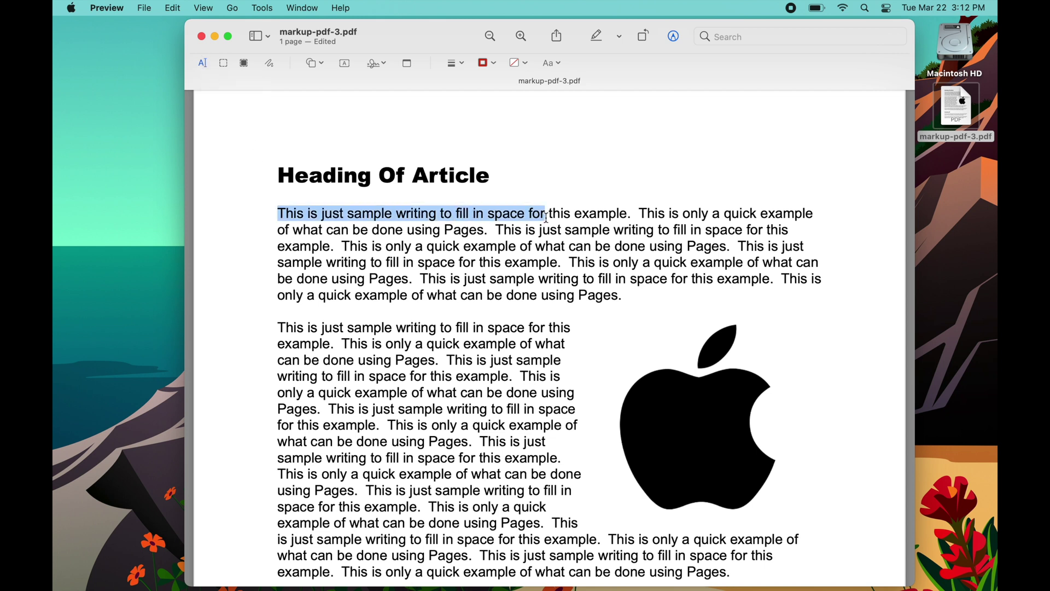
pyautogui.click(521, 241)
pyautogui.scroll(-2, 446, 319)
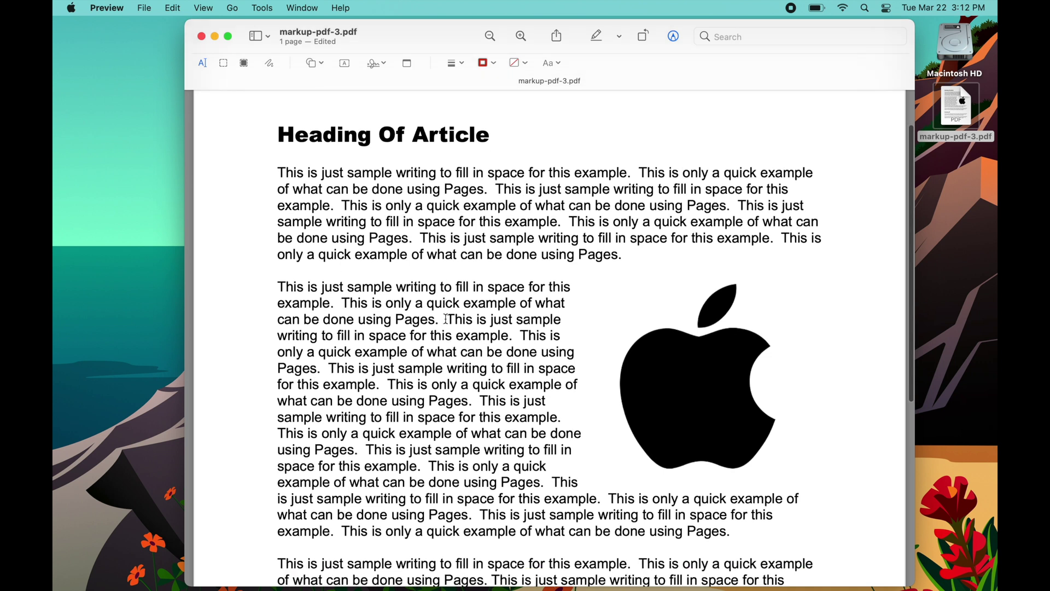
pyautogui.scroll(3, 447, 319)
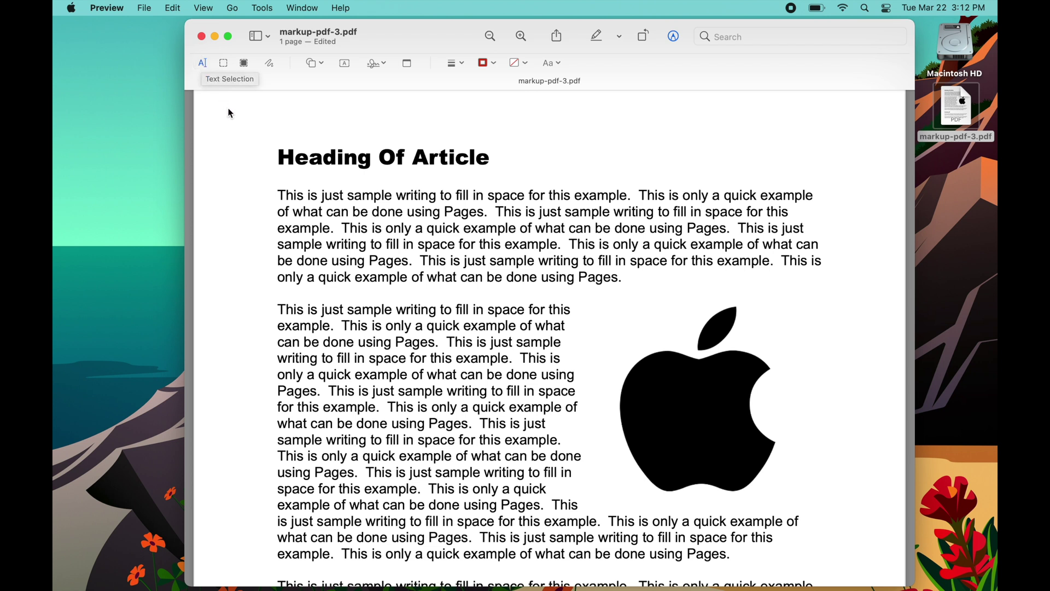
# Make a rectangular selection around the heading and first paragraph and copy it.
pyautogui.click(225, 66)
pyautogui.moveTo(262, 106); pyautogui.dragTo(839, 297)
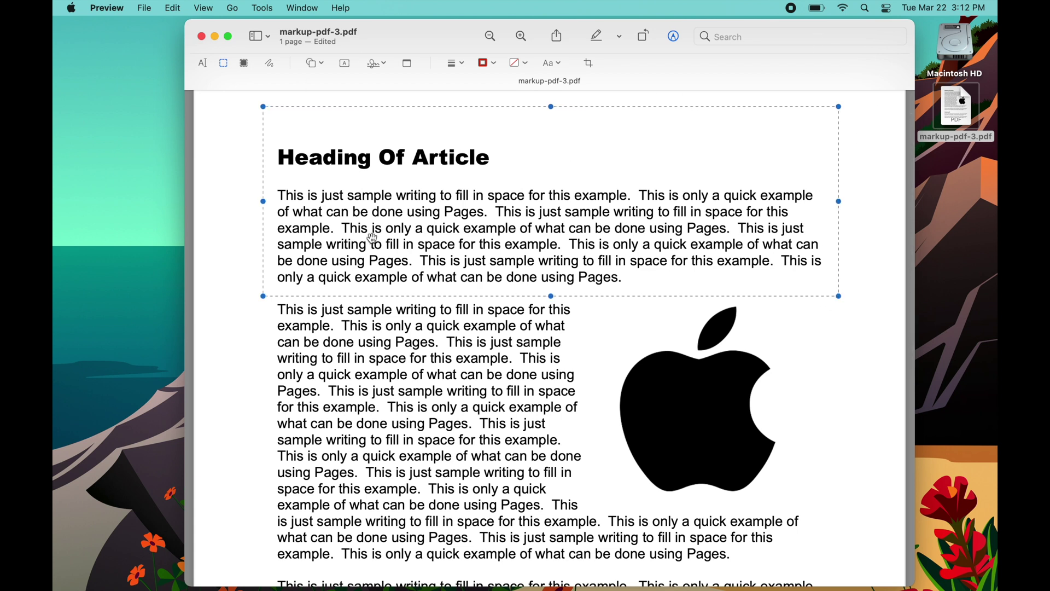
pyautogui.click(172, 9)
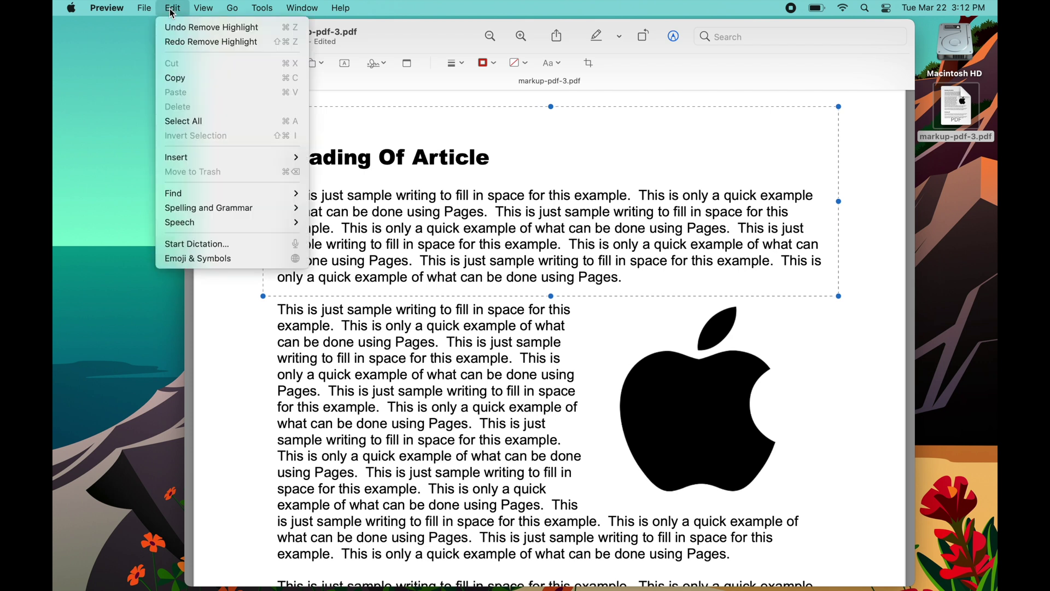
pyautogui.click(170, 82)
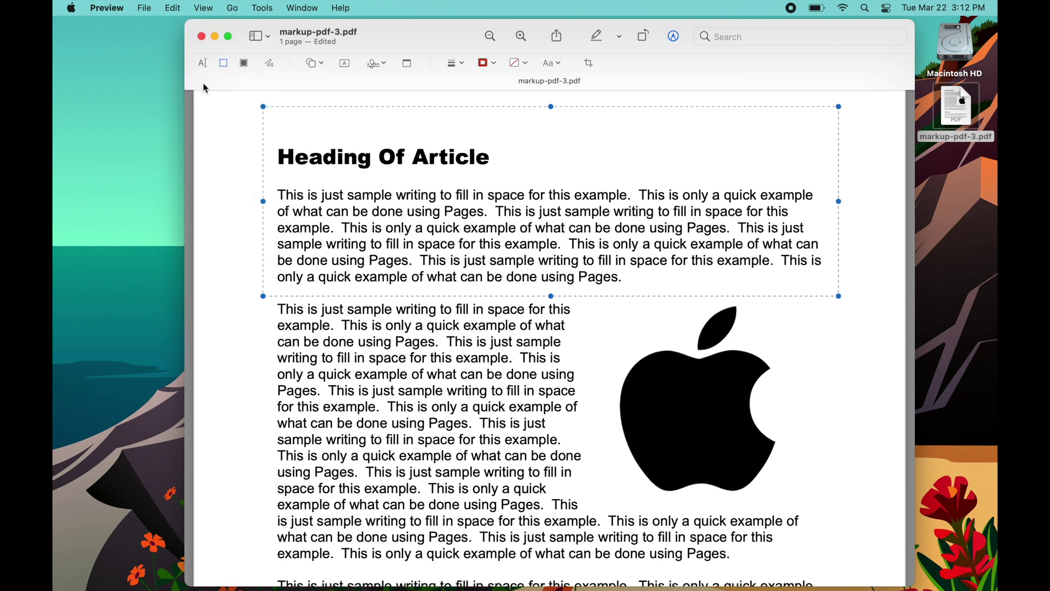
# Create a new document from the clipboard and move its window over the middle of the original document.
pyautogui.click(144, 9)
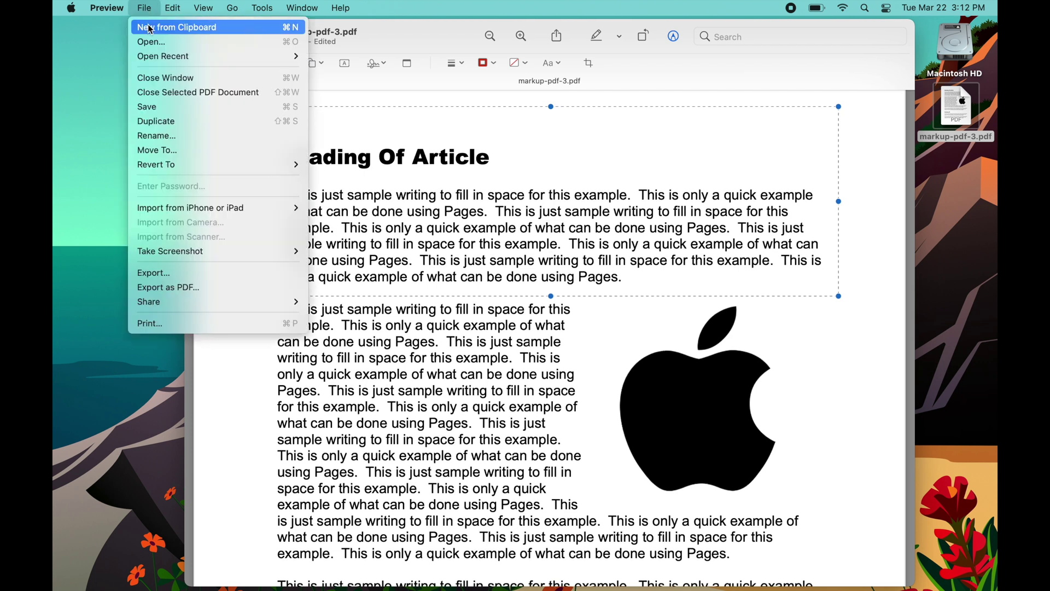
pyautogui.click(151, 27)
pyautogui.moveTo(264, 71); pyautogui.dragTo(441, 170)
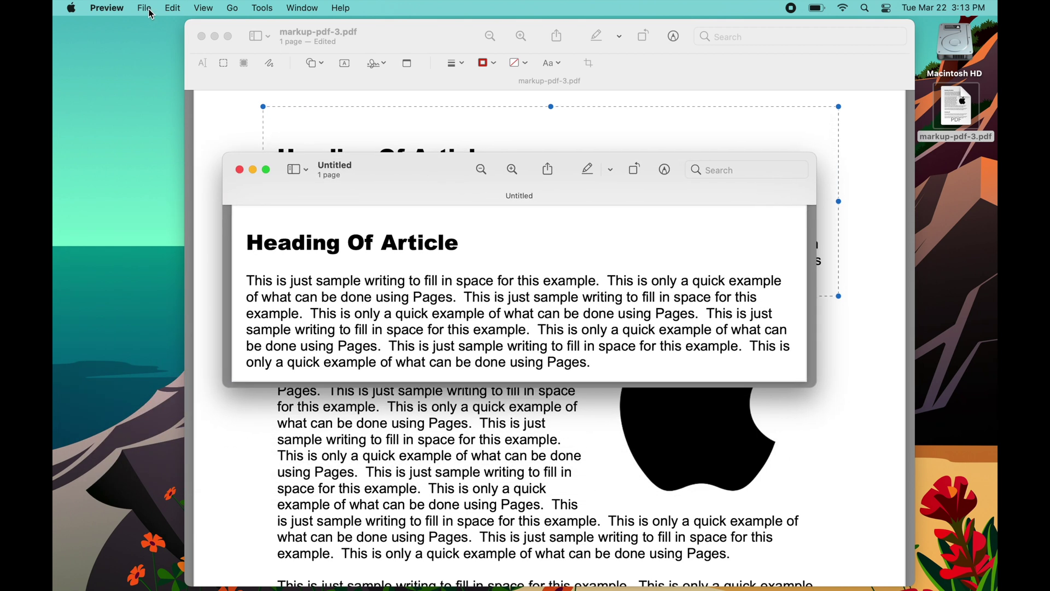
# Close the new Untitled document without keeping it and clear the rectangular selection in markup-pdf-3.pdf.
pyautogui.click(240, 171)
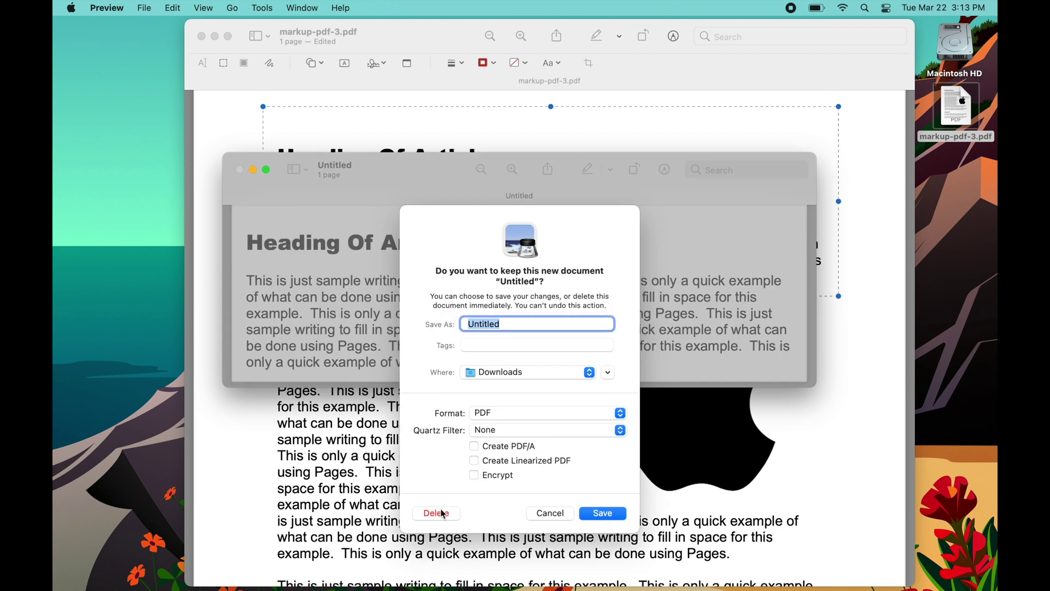
pyautogui.click(437, 514)
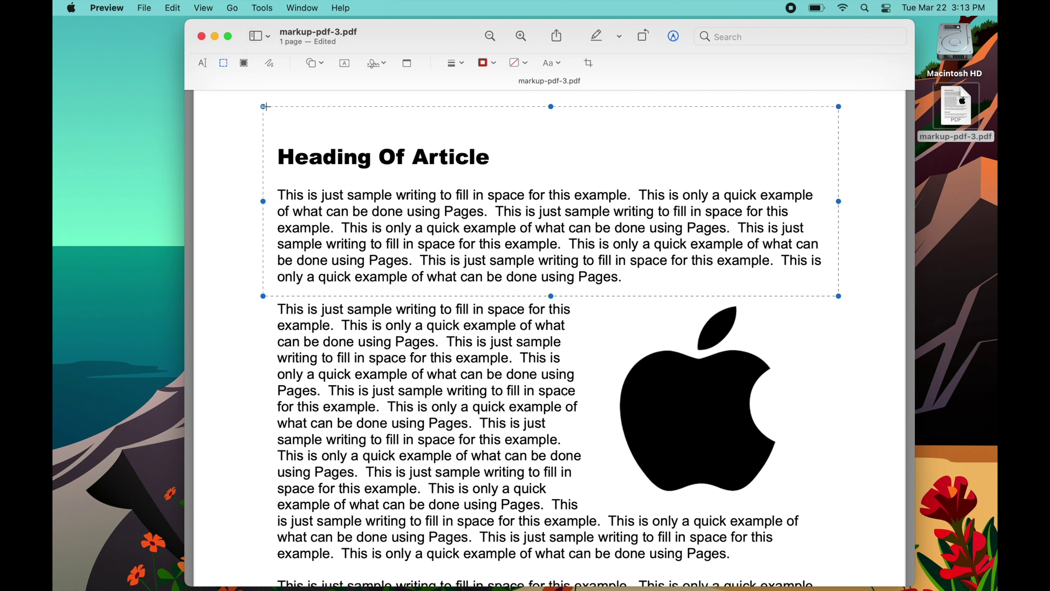
pyautogui.click(219, 108)
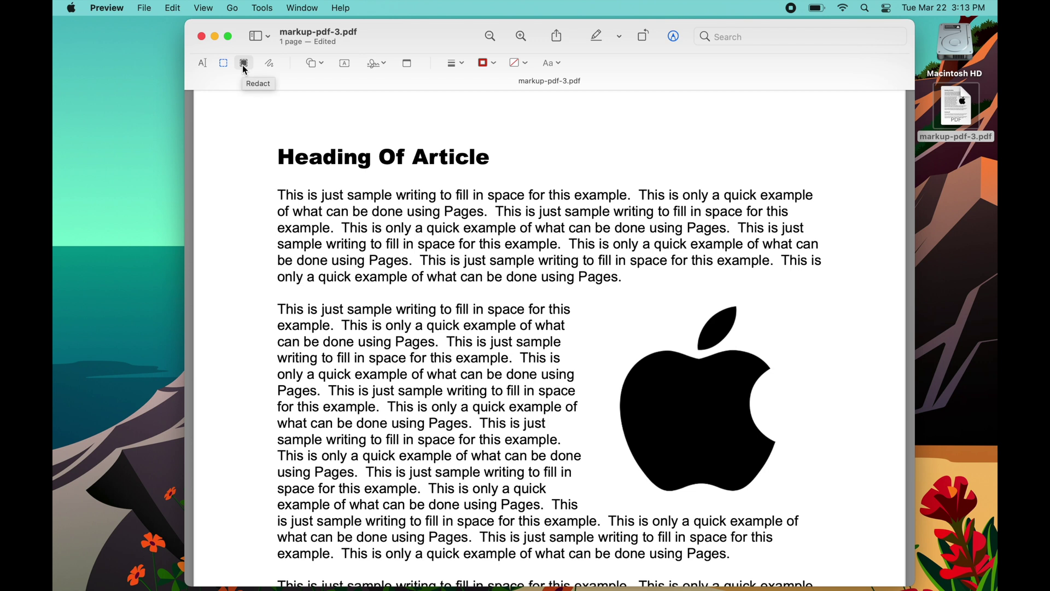
# Turn on the Redact tool and accept its warning with "Do not show this message again" enabled.
pyautogui.click(243, 65)
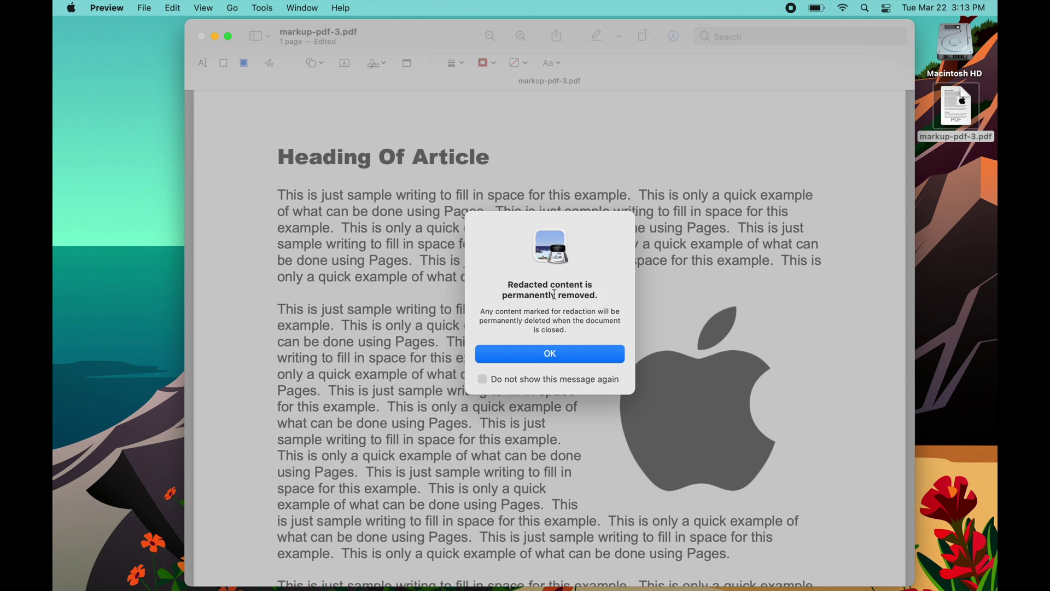
pyautogui.click(482, 379)
pyautogui.click(523, 353)
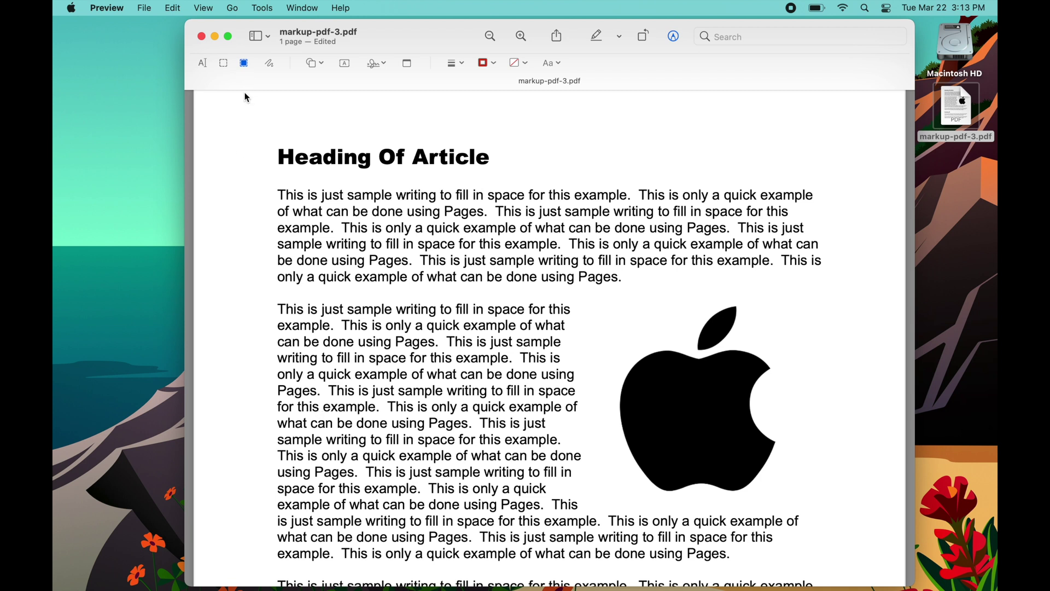
# Redact "space for this example" in the second paragraph and undo that redaction.
pyautogui.moveTo(277, 488); pyautogui.dragTo(417, 492)
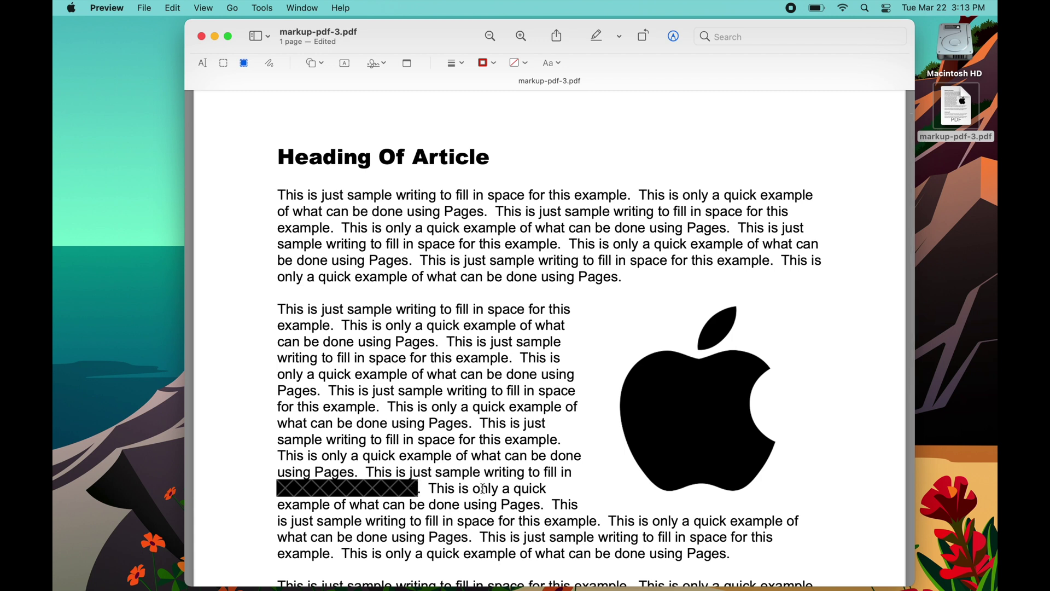
pyautogui.click(174, 9)
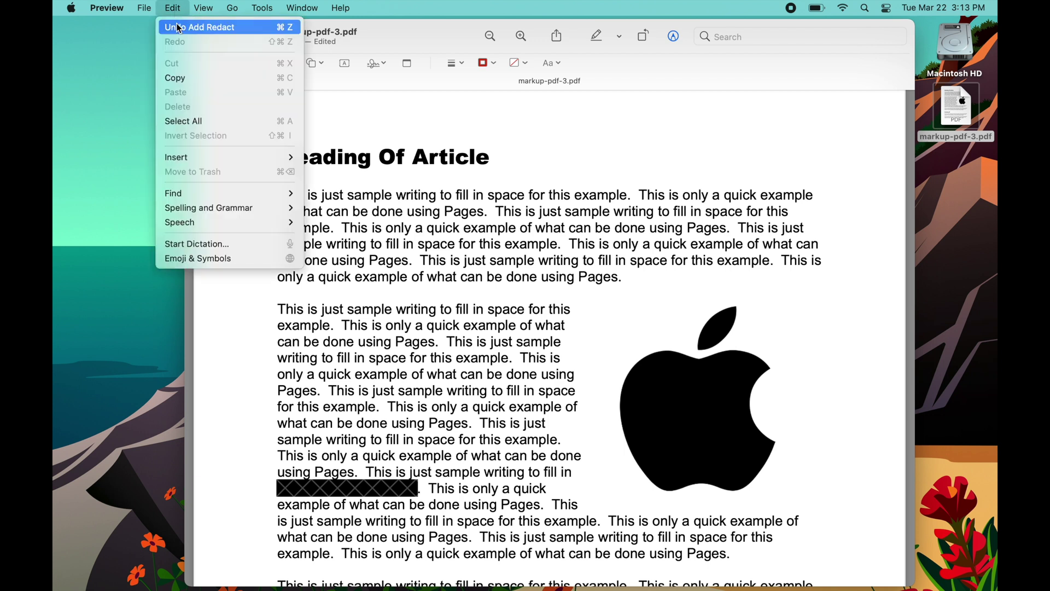
pyautogui.click(179, 27)
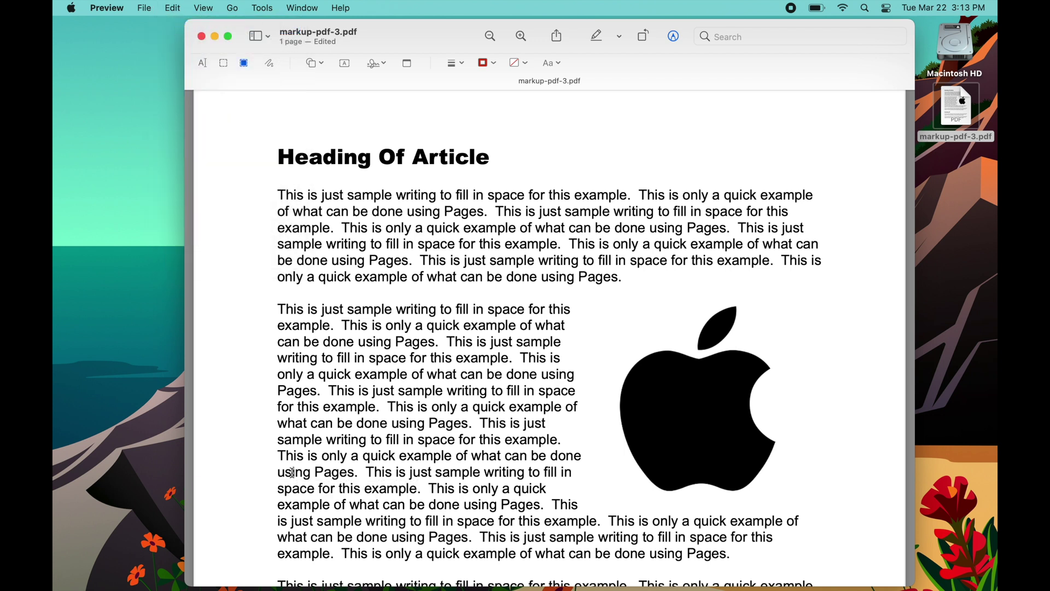
# Redact "This is only a quick example" in the second paragraph and temporarily reveal the text beneath the redaction.
pyautogui.moveTo(280, 455); pyautogui.dragTo(395, 462)
pyautogui.moveTo(465, 458); pyautogui.dragTo(453, 461)
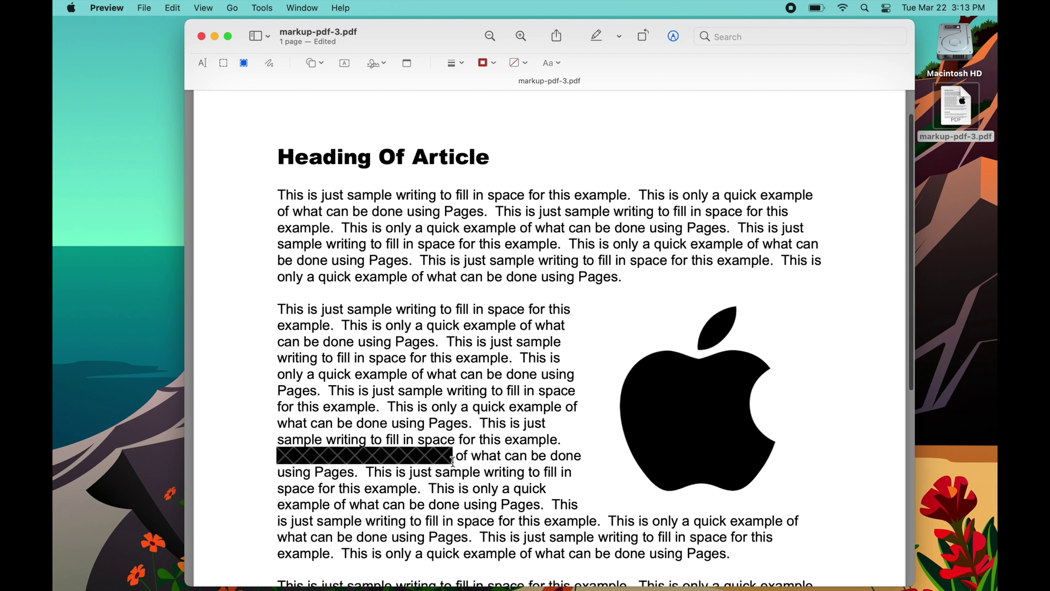
pyautogui.click(417, 457)
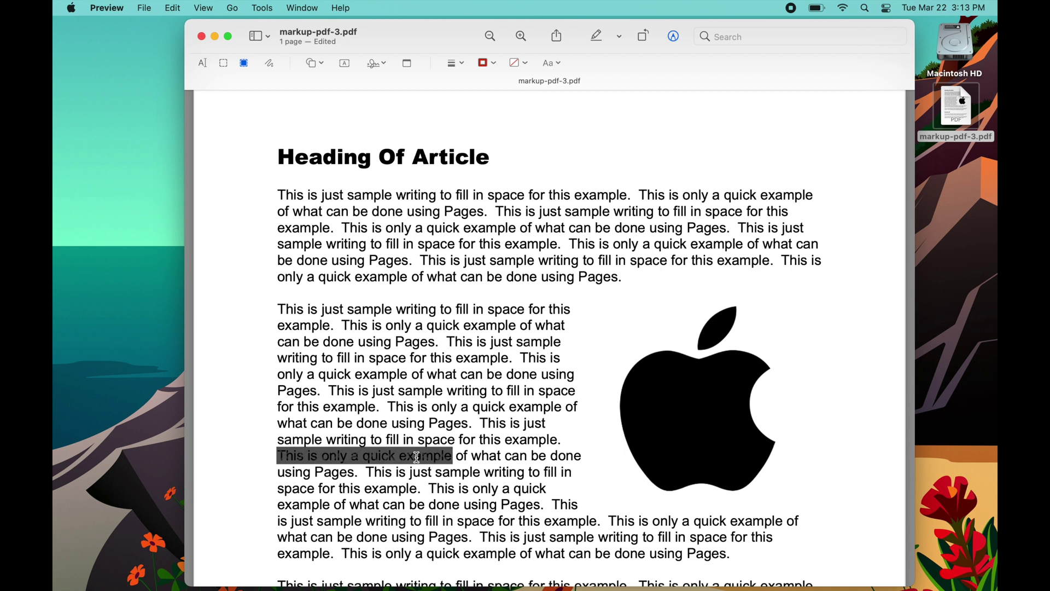
pyautogui.click(427, 502)
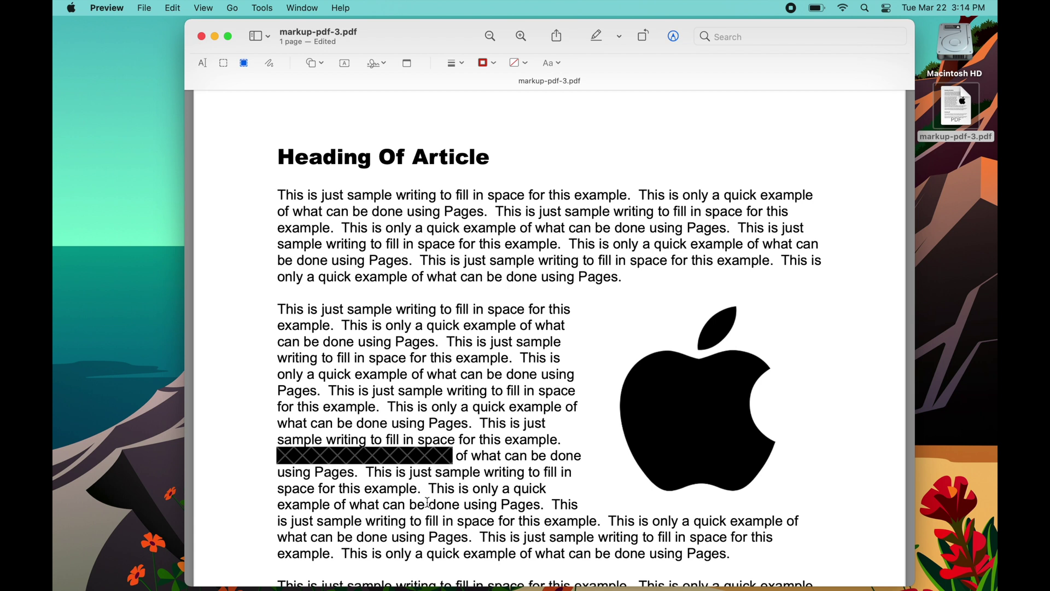
pyautogui.click(419, 456)
# Undo the redaction of "This is only a quick example" in the second paragraph.
pyautogui.click(174, 8)
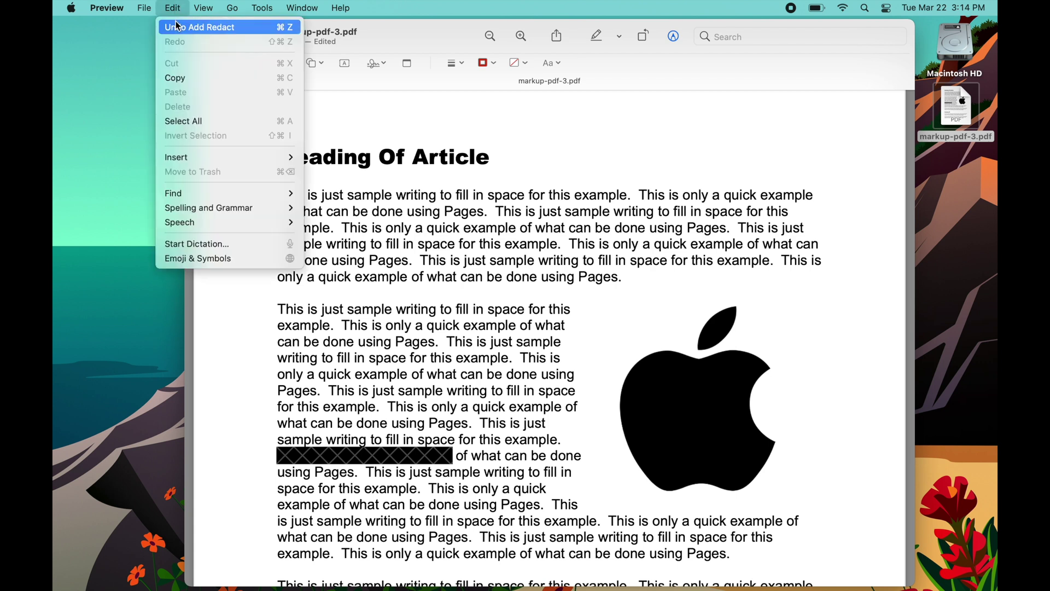
pyautogui.click(178, 26)
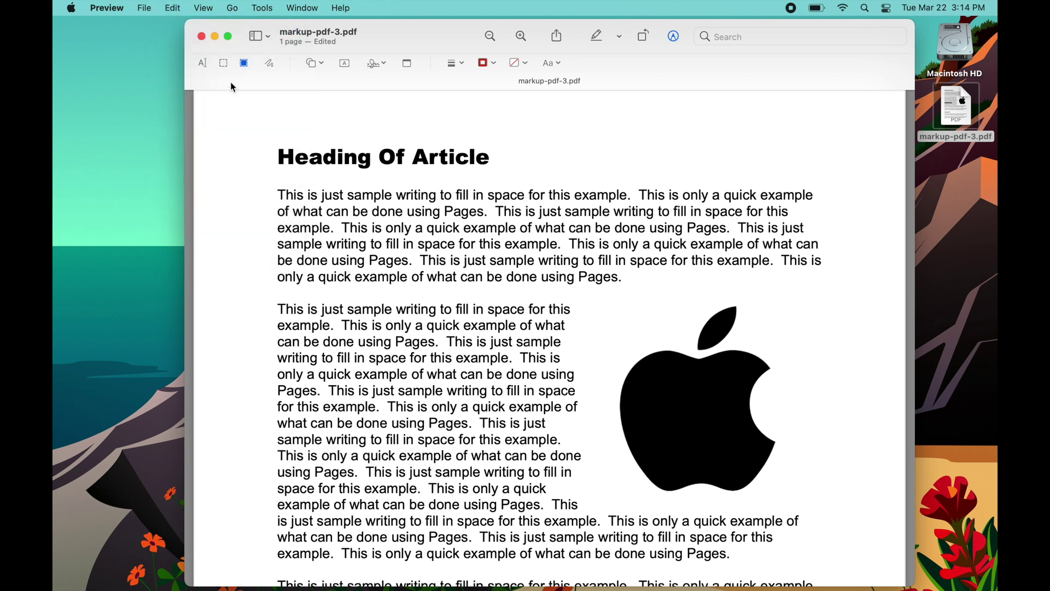
# Redact the whole block covering the heading and first paragraph, and undo that redaction.
pyautogui.click(244, 63)
pyautogui.moveTo(233, 118); pyautogui.dragTo(856, 292)
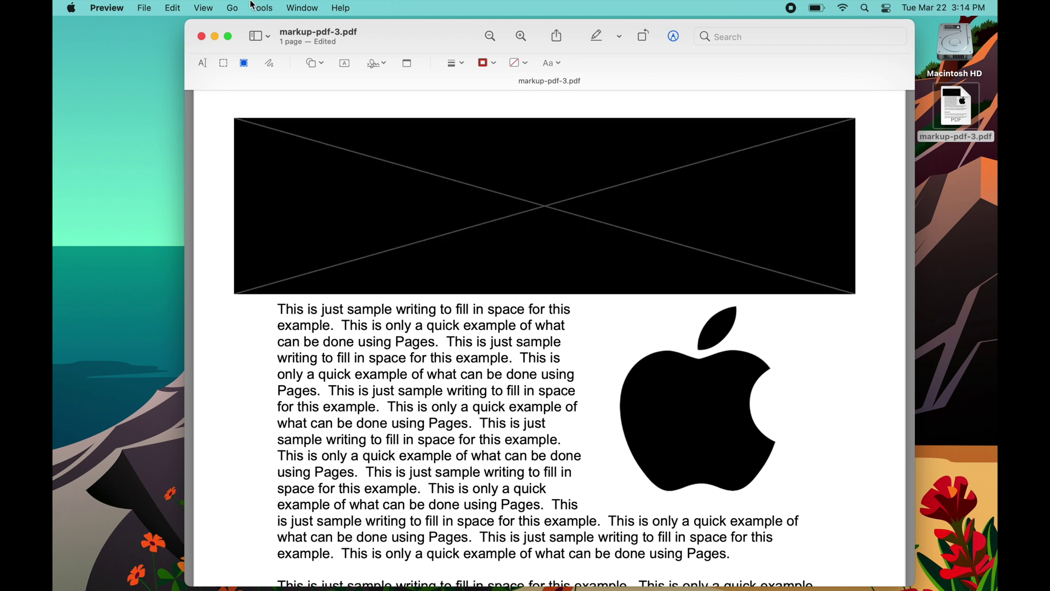
pyautogui.click(174, 8)
pyautogui.click(179, 27)
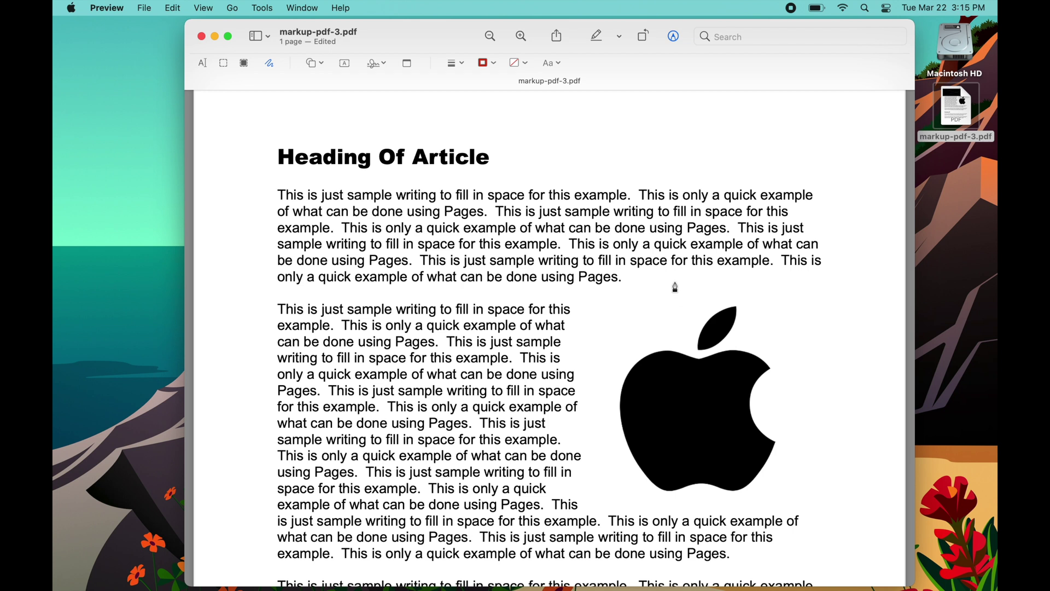
# Sketch a red ellipse around the Apple logo, using the recognized smooth shape.
pyautogui.moveTo(675, 287)
pyautogui.mouseDown()
pyautogui.moveTo(608, 488)
pyautogui.moveTo(853, 471)
pyautogui.moveTo(730, 296)
pyautogui.moveTo(671, 281)
pyautogui.mouseUp()
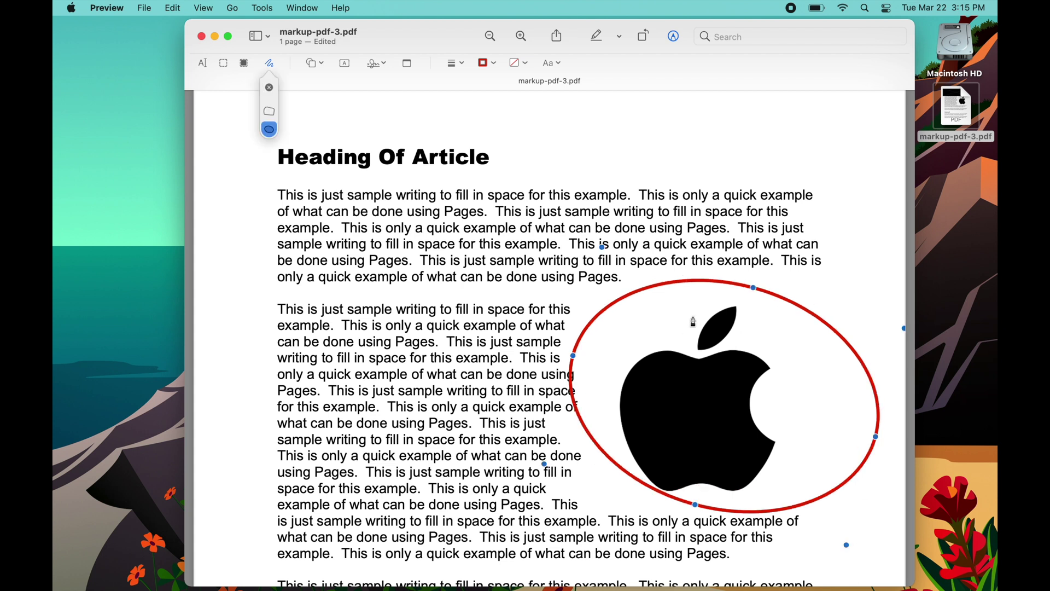
pyautogui.moveTo(751, 289)
pyautogui.mouseDown()
pyautogui.moveTo(746, 254)
pyautogui.moveTo(753, 288)
pyautogui.mouseUp()
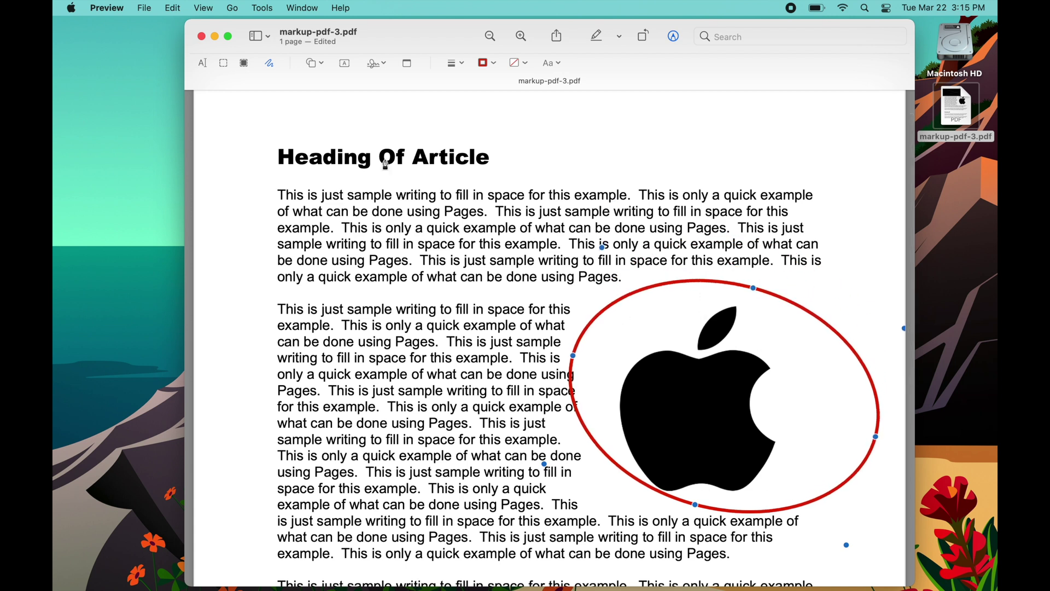
# Sketch a closed loop over the start of the first paragraph, keep its freehand form, and shrink it.
pyautogui.click(270, 63)
pyautogui.click(269, 63)
pyautogui.moveTo(269, 184)
pyautogui.mouseDown()
pyautogui.moveTo(450, 248)
pyautogui.moveTo(377, 331)
pyautogui.moveTo(314, 262)
pyautogui.moveTo(269, 182)
pyautogui.mouseUp()
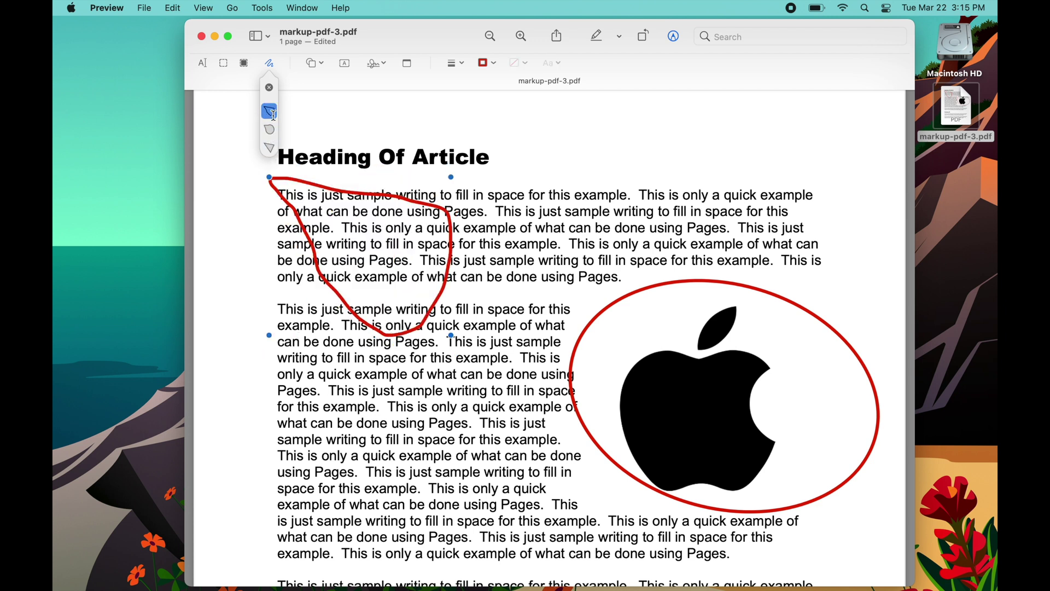
pyautogui.click(271, 113)
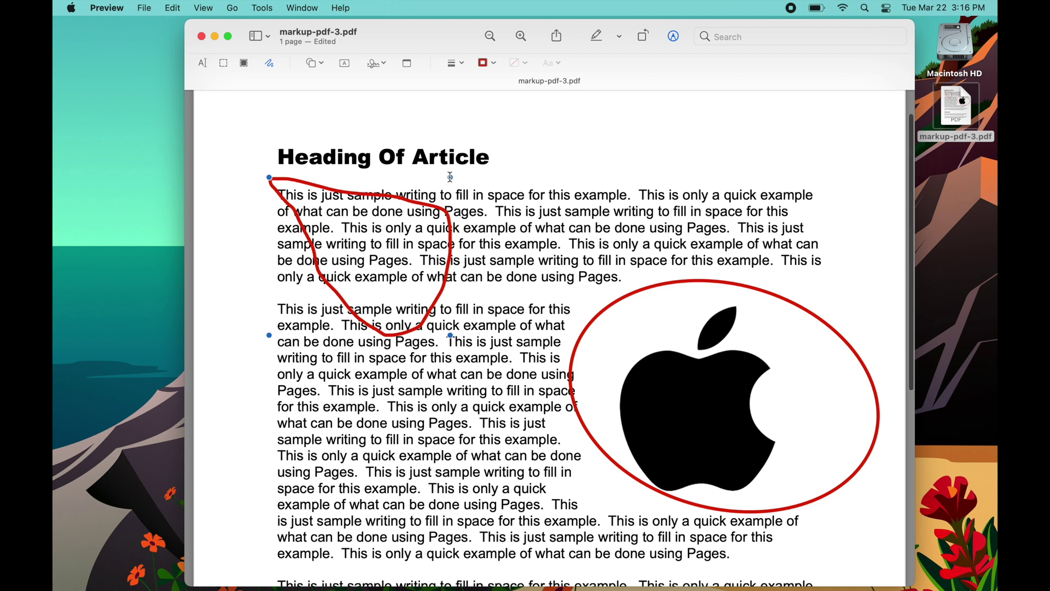
pyautogui.moveTo(450, 177)
pyautogui.mouseDown()
pyautogui.moveTo(498, 135)
pyautogui.moveTo(404, 218)
pyautogui.mouseUp()
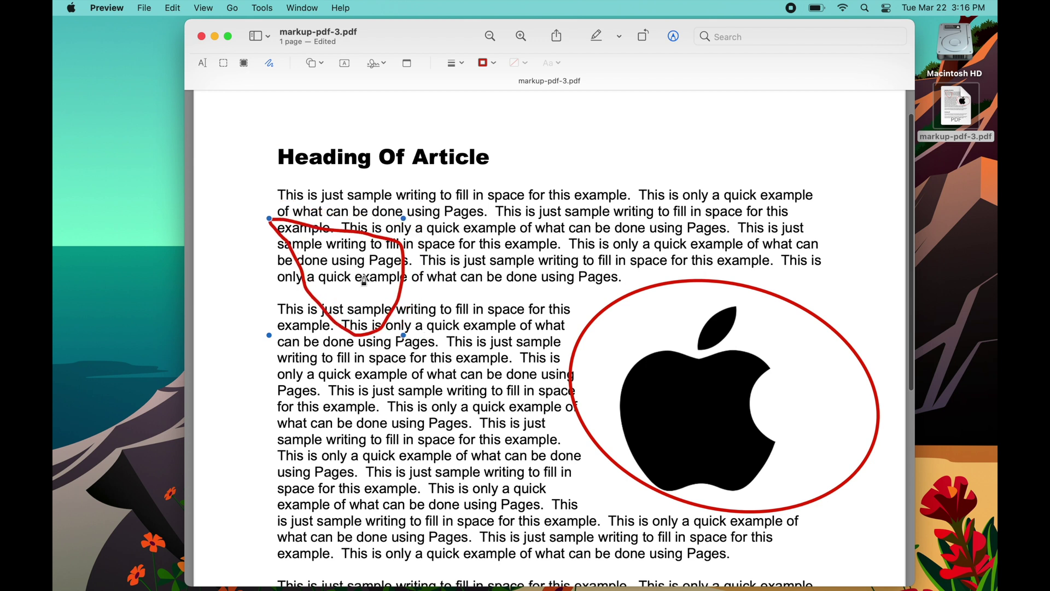
# Sketch a short line inside the freehand loop, switch it to the original drawing, and remove it.
pyautogui.moveTo(363, 273); pyautogui.dragTo(378, 239)
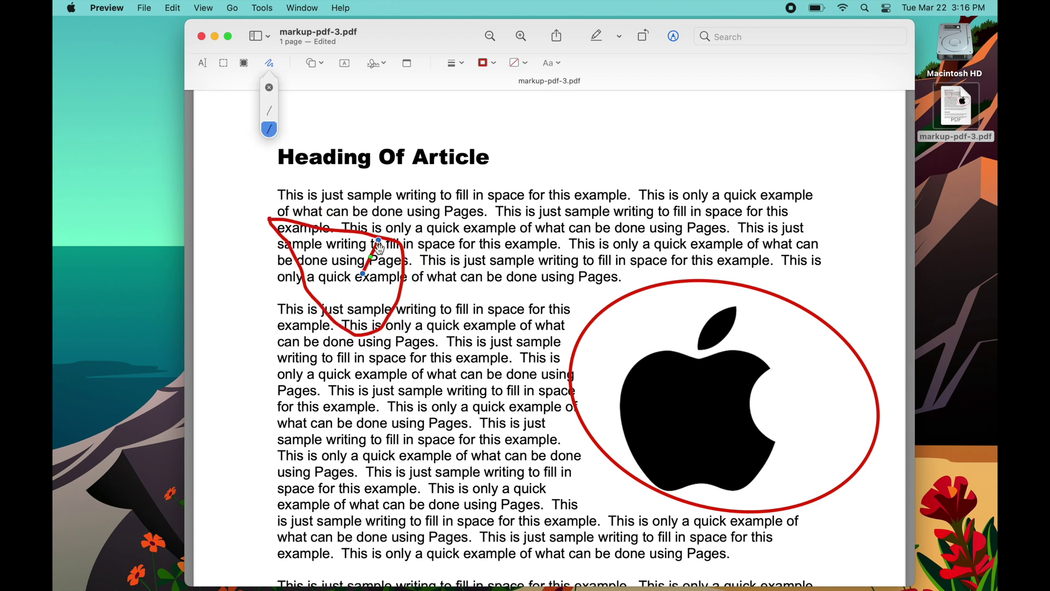
pyautogui.click(276, 109)
pyautogui.click(173, 8)
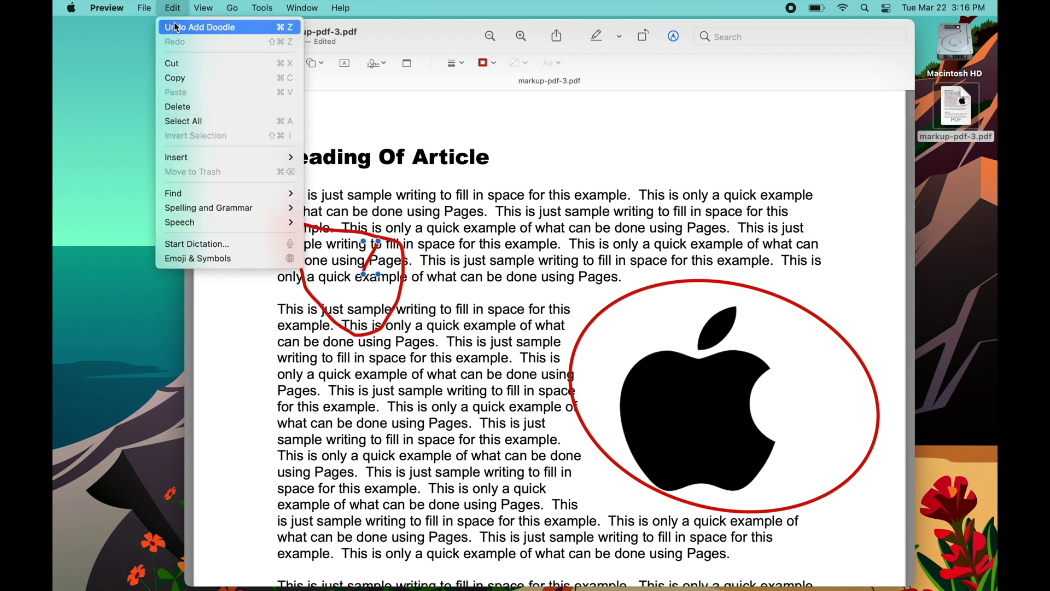
pyautogui.click(176, 27)
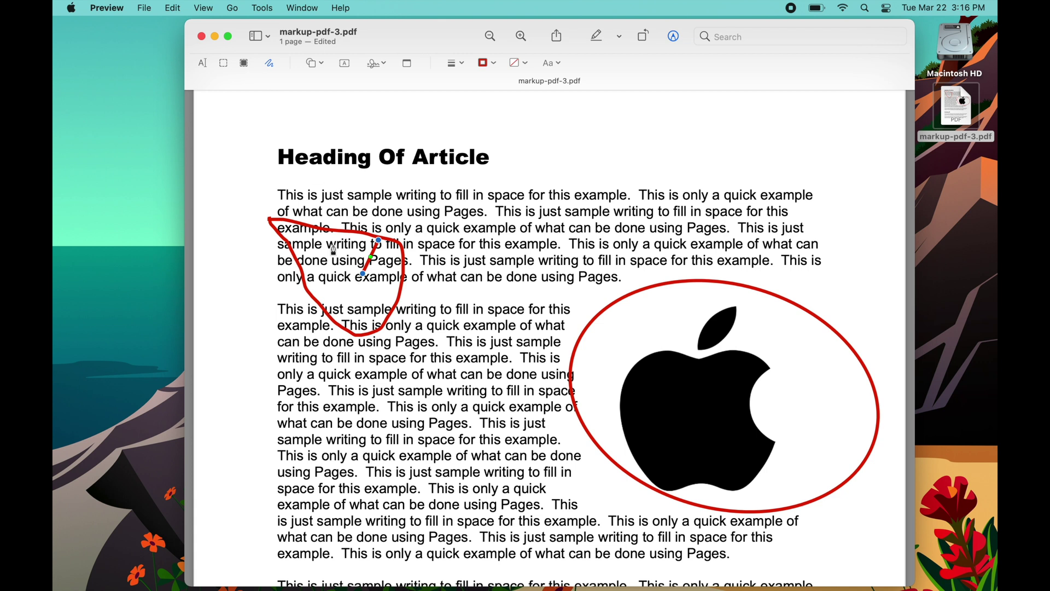
pyautogui.press('Escape')
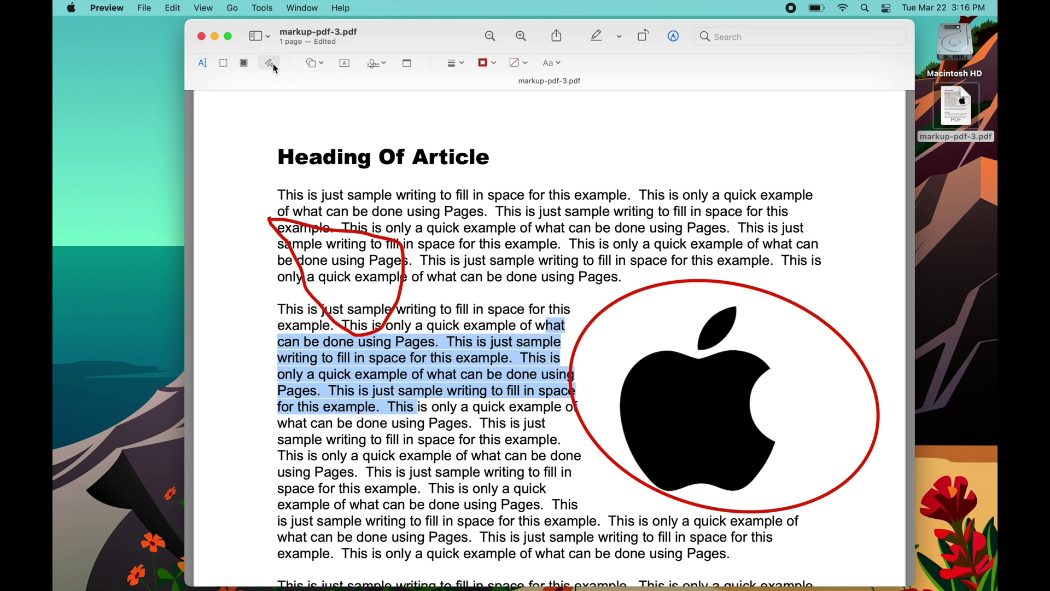
# Add two oval shapes to the middle of the page.
pyautogui.click(316, 64)
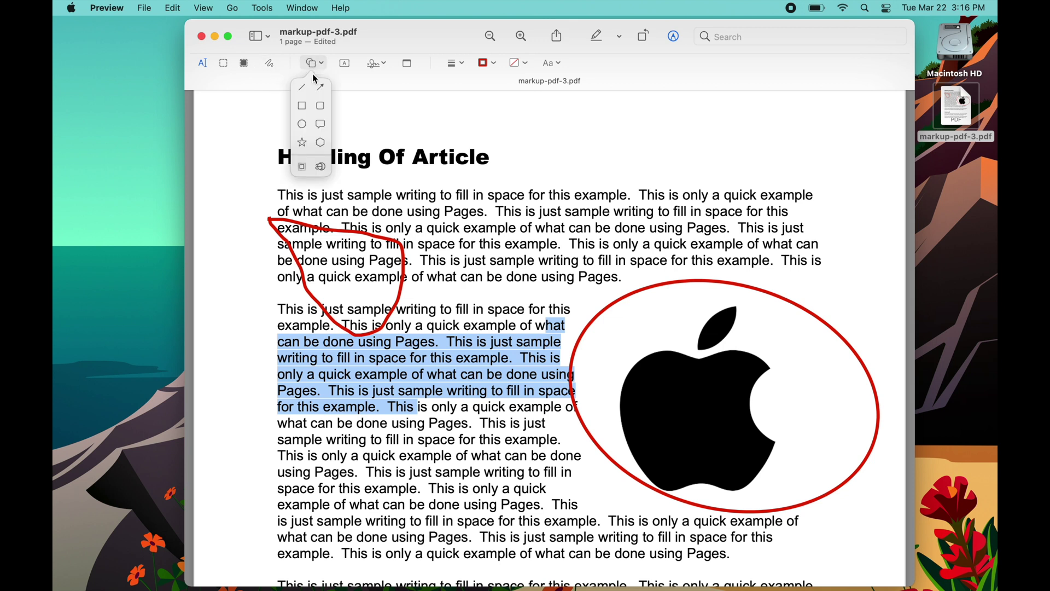
pyautogui.click(302, 124)
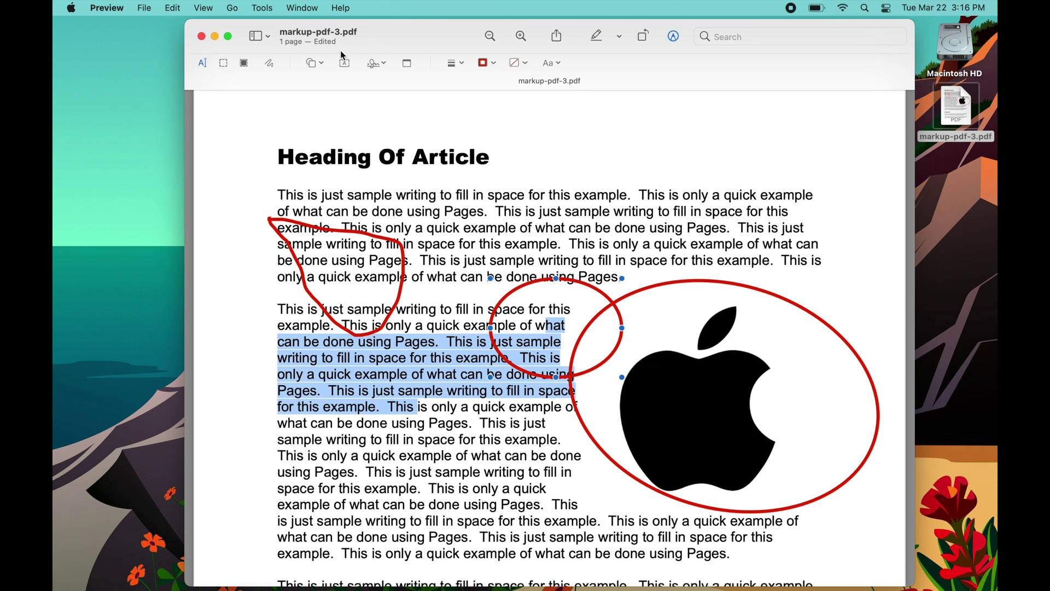
pyautogui.click(312, 63)
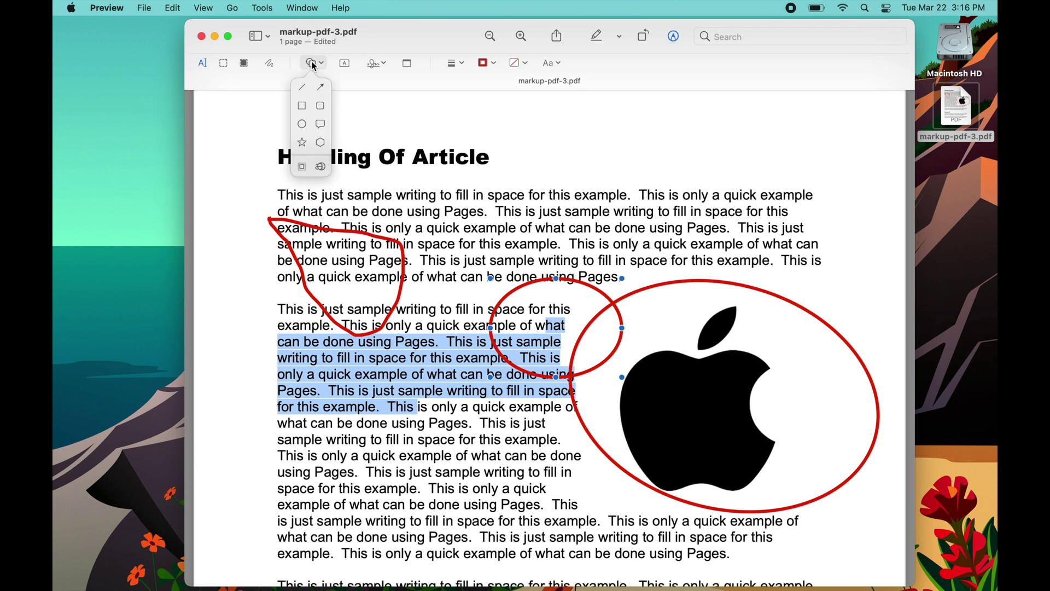
pyautogui.click(302, 122)
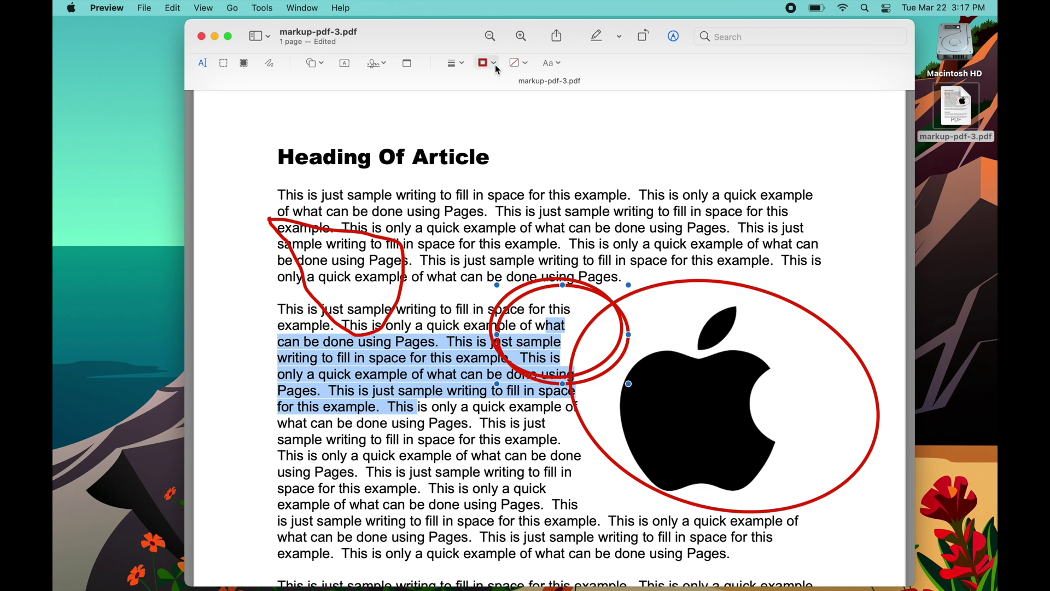
# Fill the second oval with red and move it to the blank area beside the heading, overlapping the first paragraph.
pyautogui.click(517, 63)
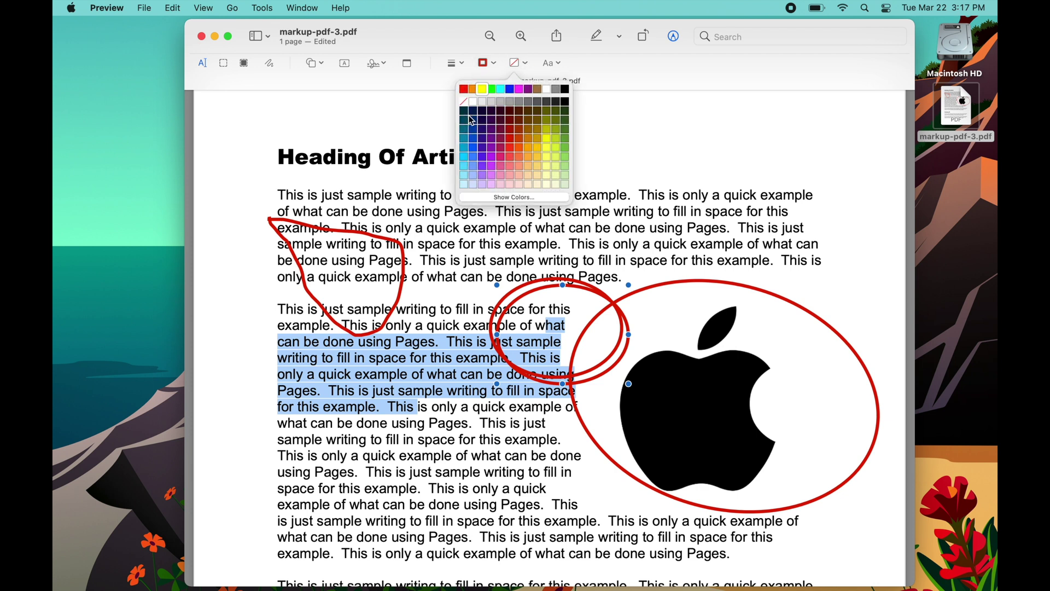
pyautogui.click(508, 139)
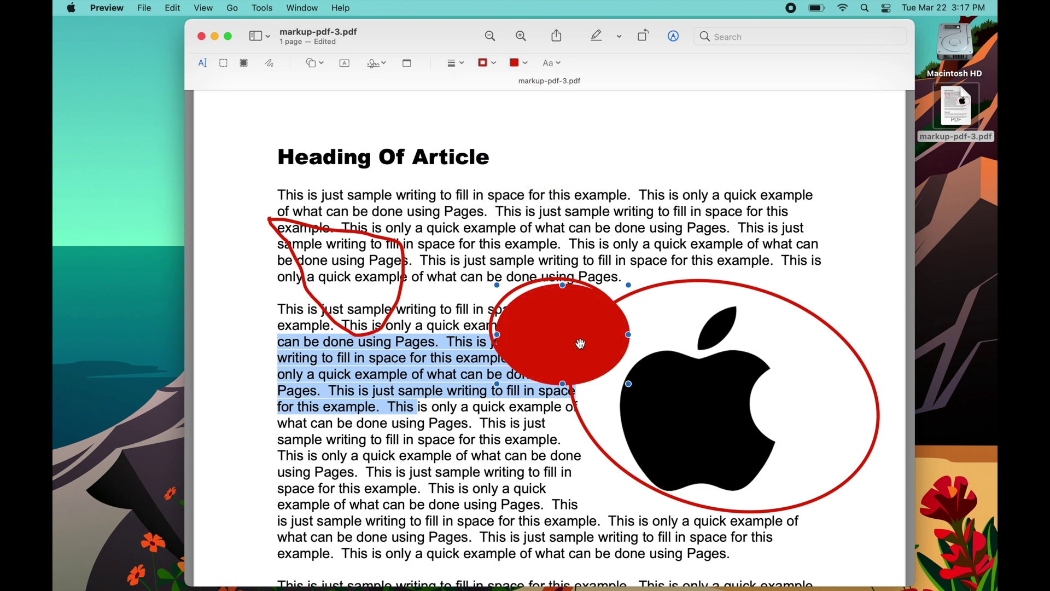
pyautogui.moveTo(581, 343); pyautogui.dragTo(808, 189)
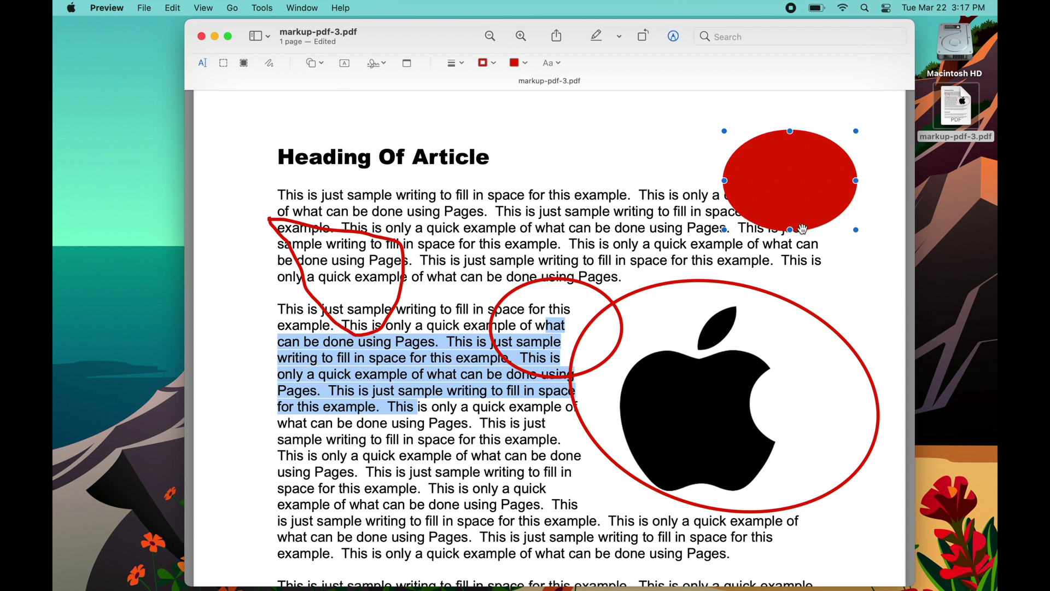
pyautogui.moveTo(800, 225); pyautogui.dragTo(757, 257)
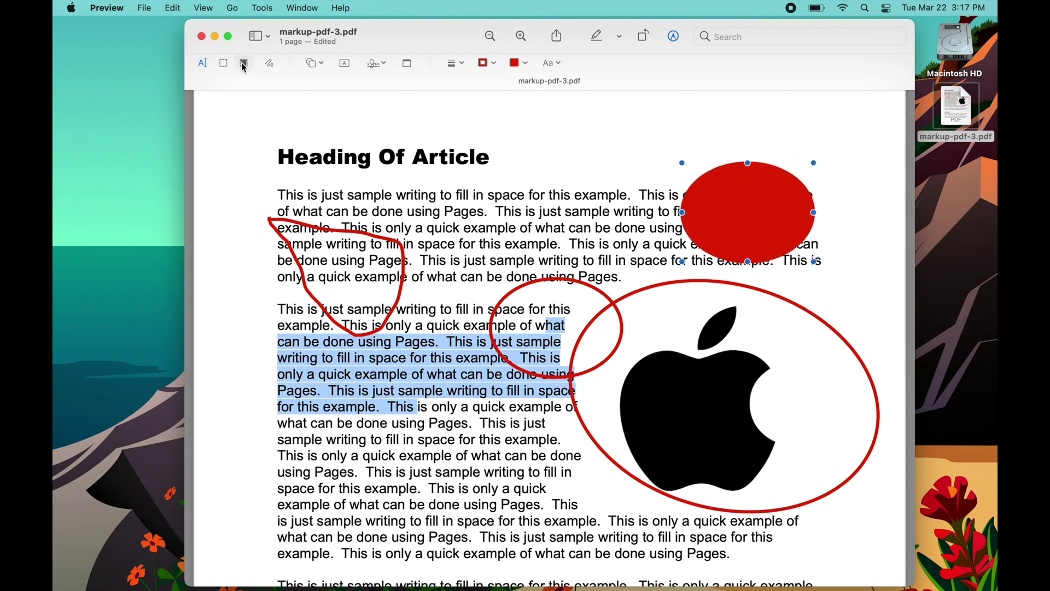
pyautogui.moveTo(744, 240); pyautogui.dragTo(633, 208)
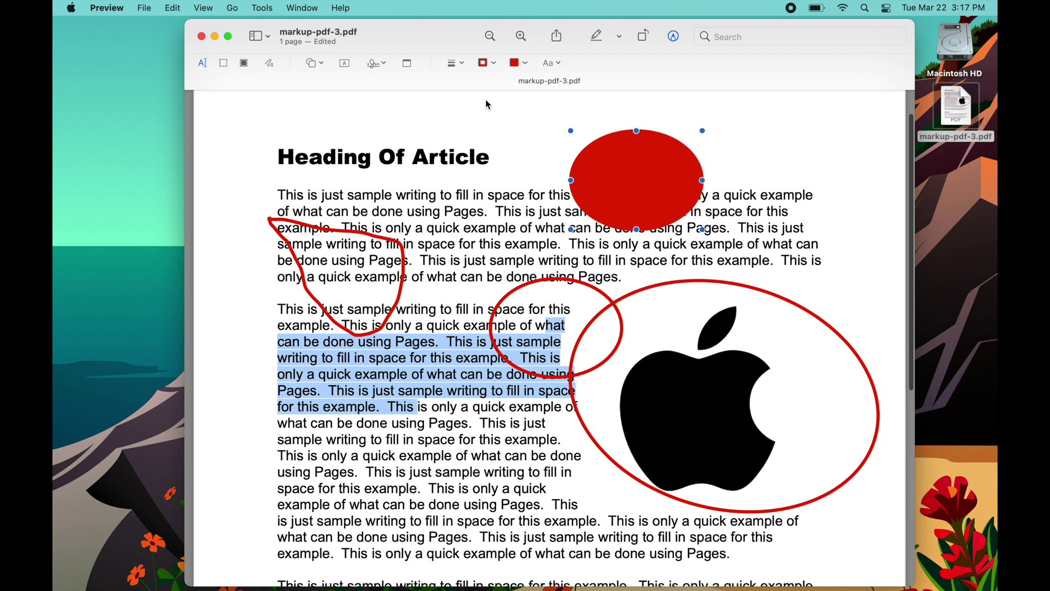
# Add an arrow and place it in the page's left margin, pointing at the second paragraph's "sample writing to fill in" line.
pyautogui.click(323, 64)
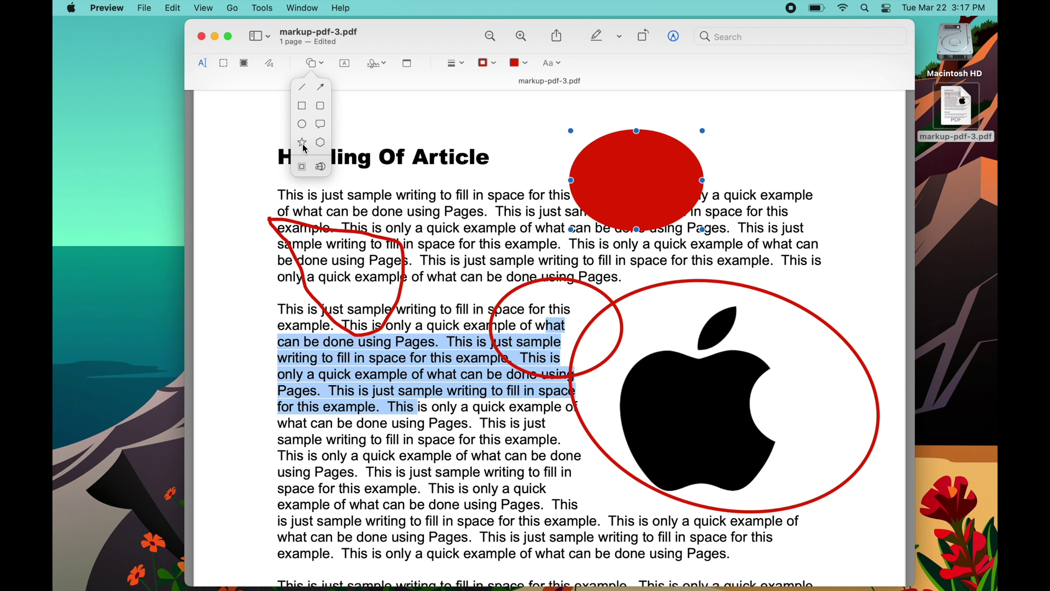
pyautogui.click(320, 89)
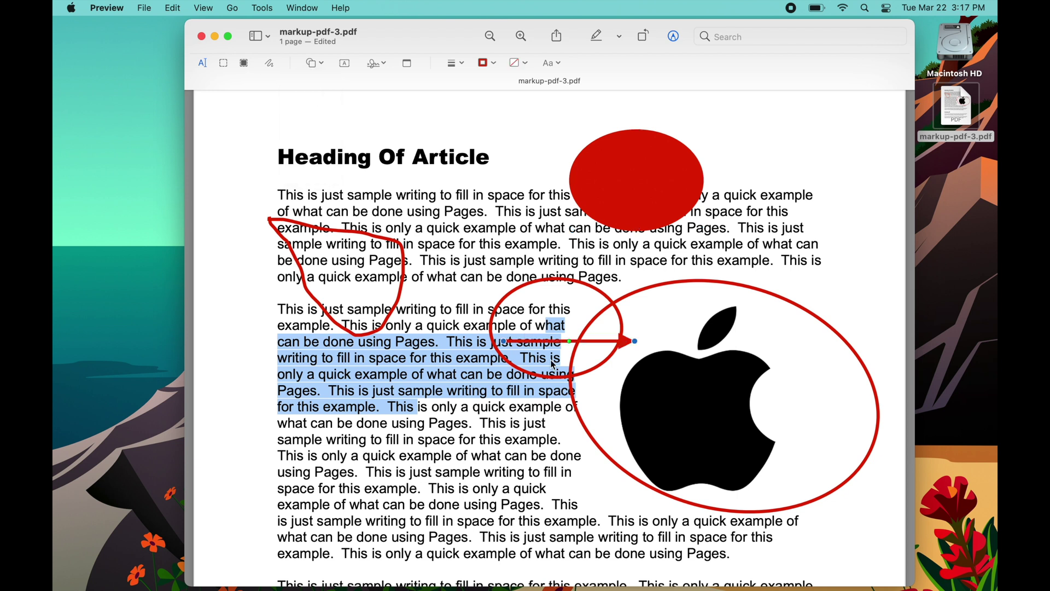
pyautogui.moveTo(566, 342); pyautogui.dragTo(191, 442)
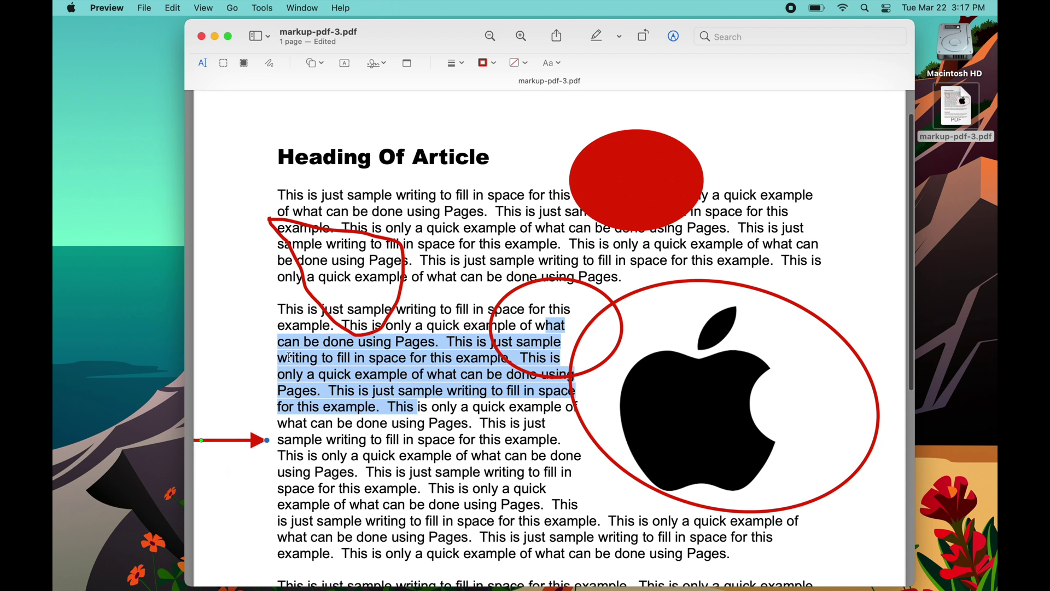
# Delete the freehand loop over the first paragraph.
pyautogui.click(304, 277)
pyautogui.moveTo(284, 226)
pyautogui.mouseDown()
pyautogui.moveTo(231, 139)
pyautogui.moveTo(370, 416)
pyautogui.moveTo(346, 449)
pyautogui.moveTo(358, 444)
pyautogui.moveTo(304, 194)
pyautogui.moveTo(318, 247)
pyautogui.mouseUp()
pyautogui.press('Delete')
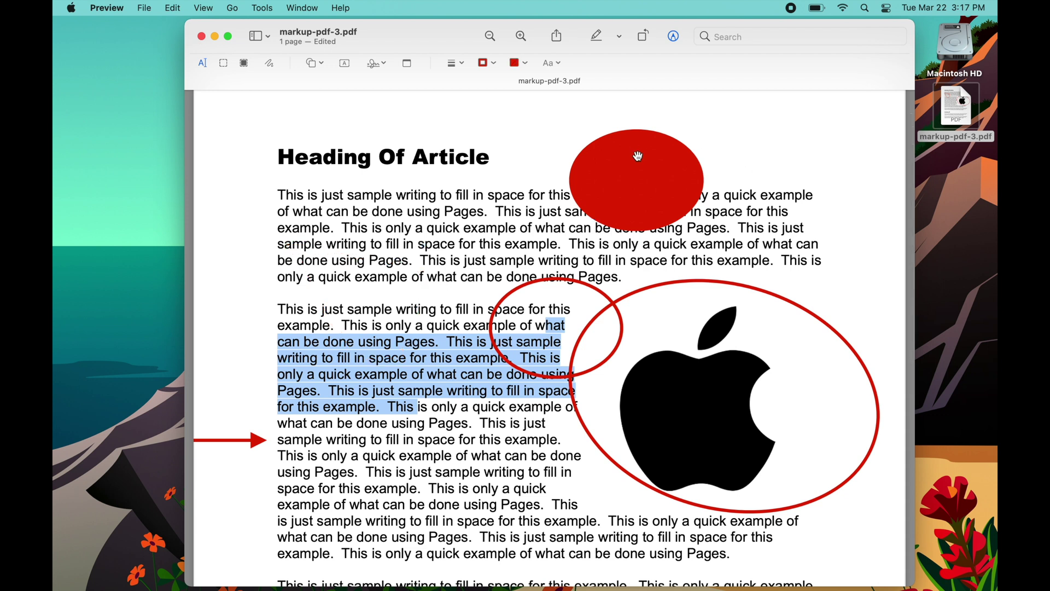
# Move the filled red oval over the right end of the first paragraph.
pyautogui.click(320, 68)
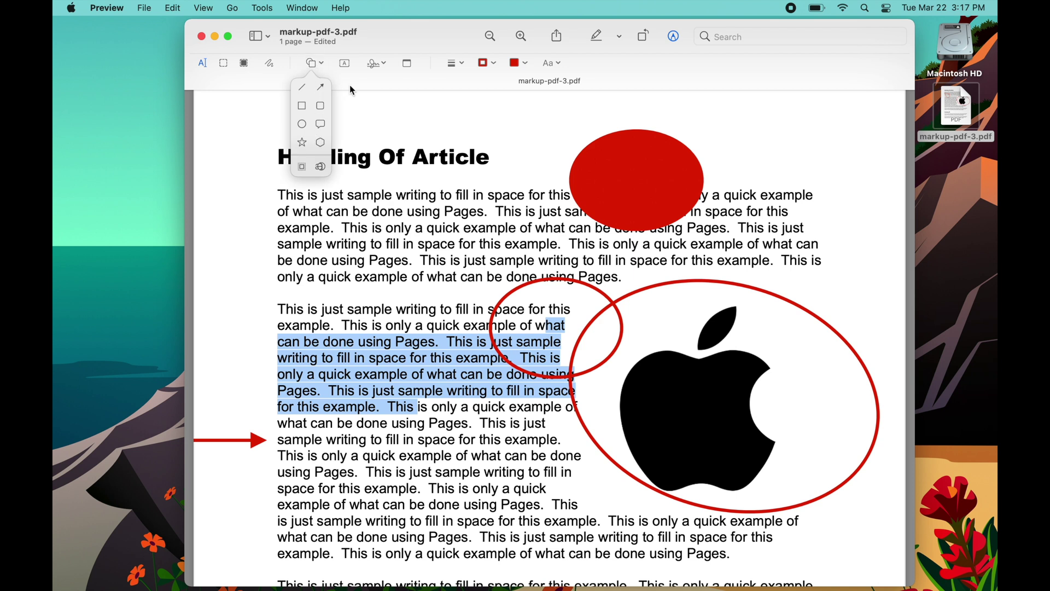
pyautogui.click(634, 191)
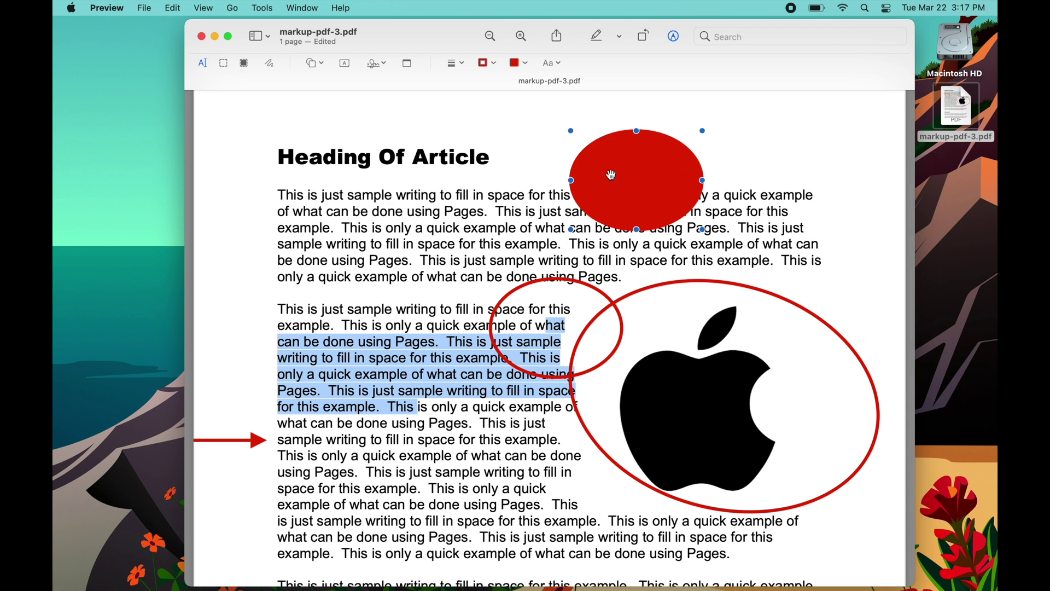
pyautogui.moveTo(611, 176); pyautogui.dragTo(737, 207)
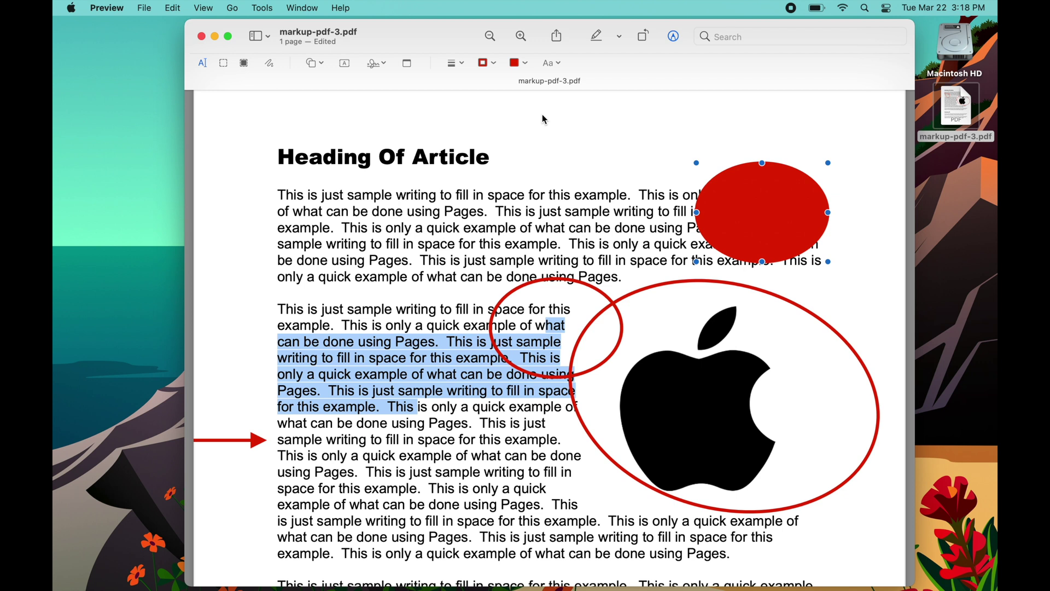
# Add a text box reading "This is test" and place it just after the heading.
pyautogui.click(346, 65)
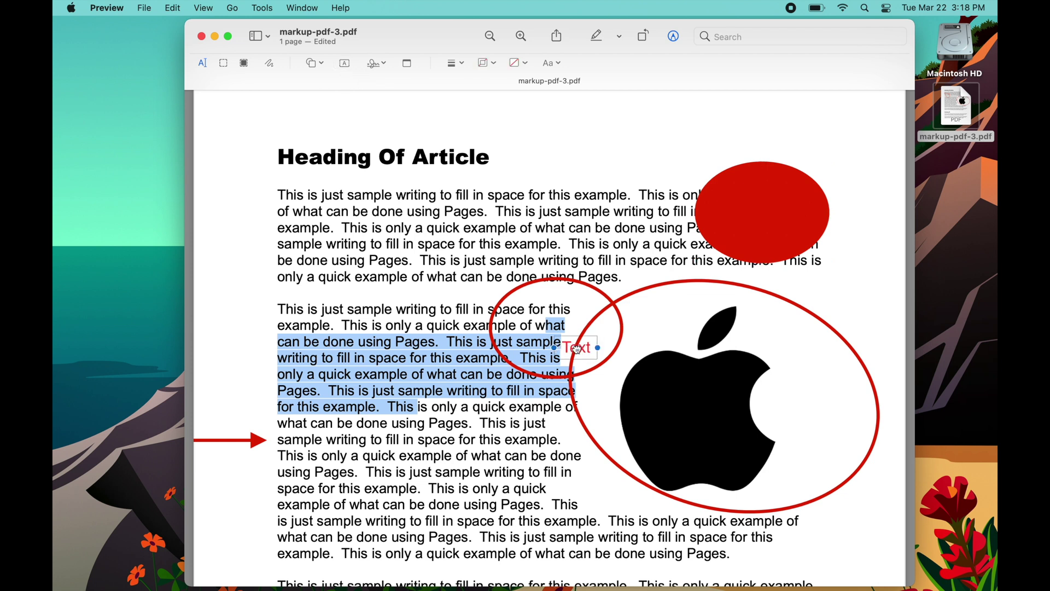
pyautogui.doubleClick(578, 349)
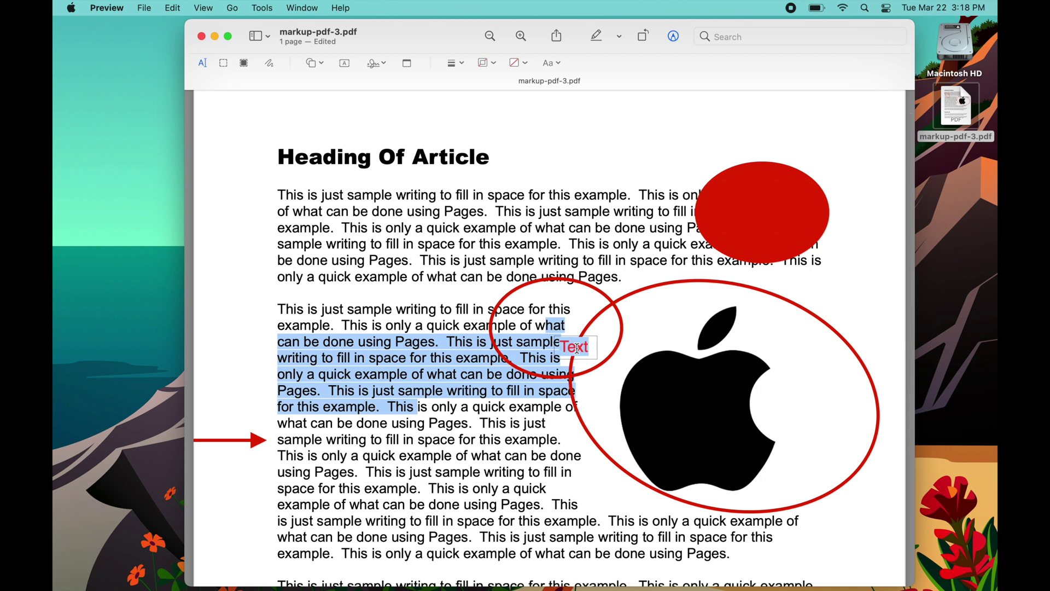
pyautogui.write('This is test')
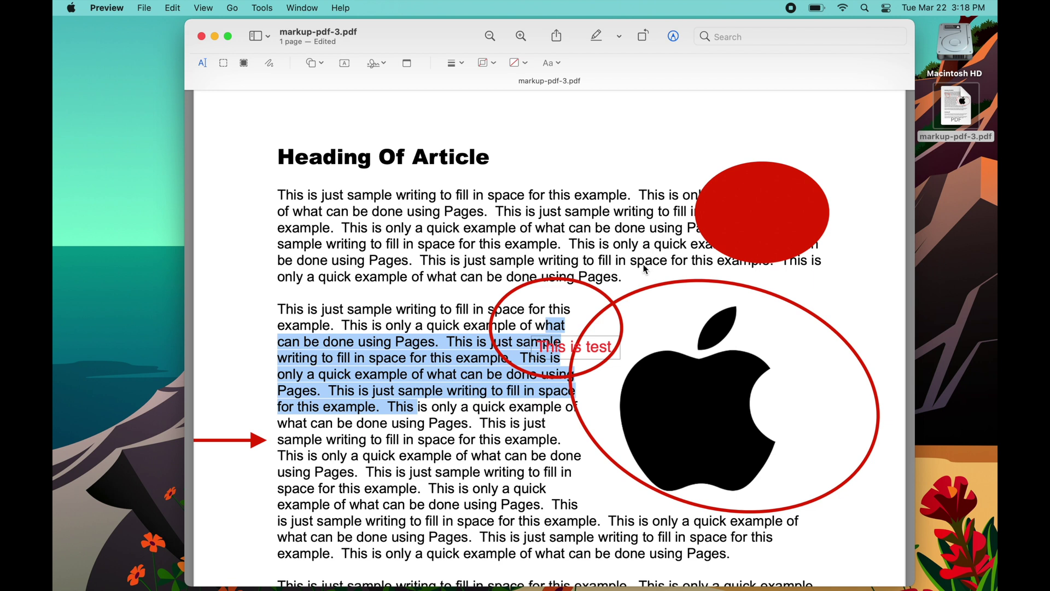
pyautogui.click(629, 169)
pyautogui.click(560, 346)
pyautogui.moveTo(560, 345); pyautogui.dragTo(529, 159)
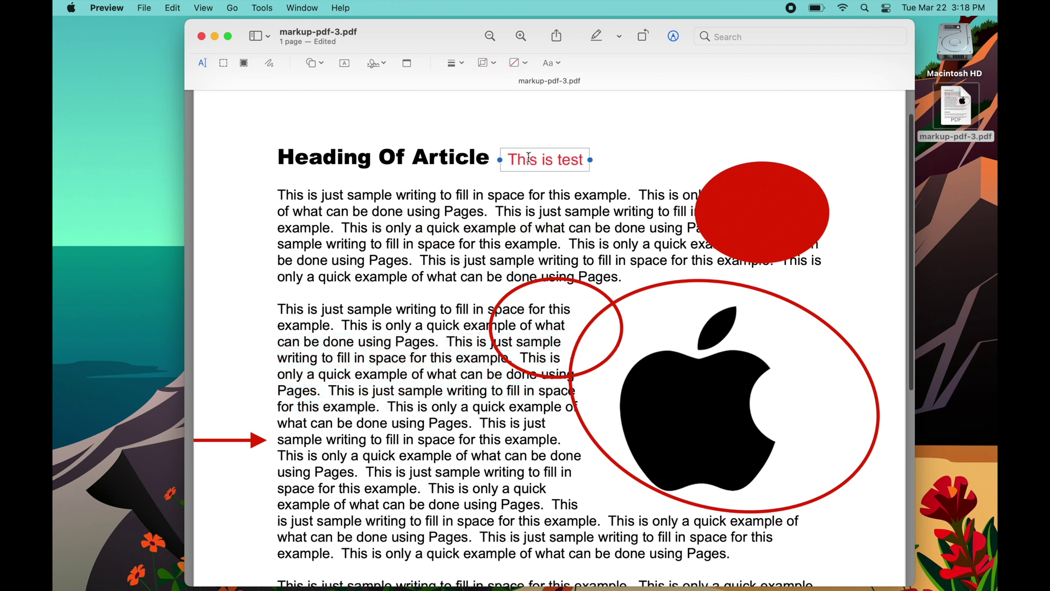
pyautogui.click(591, 136)
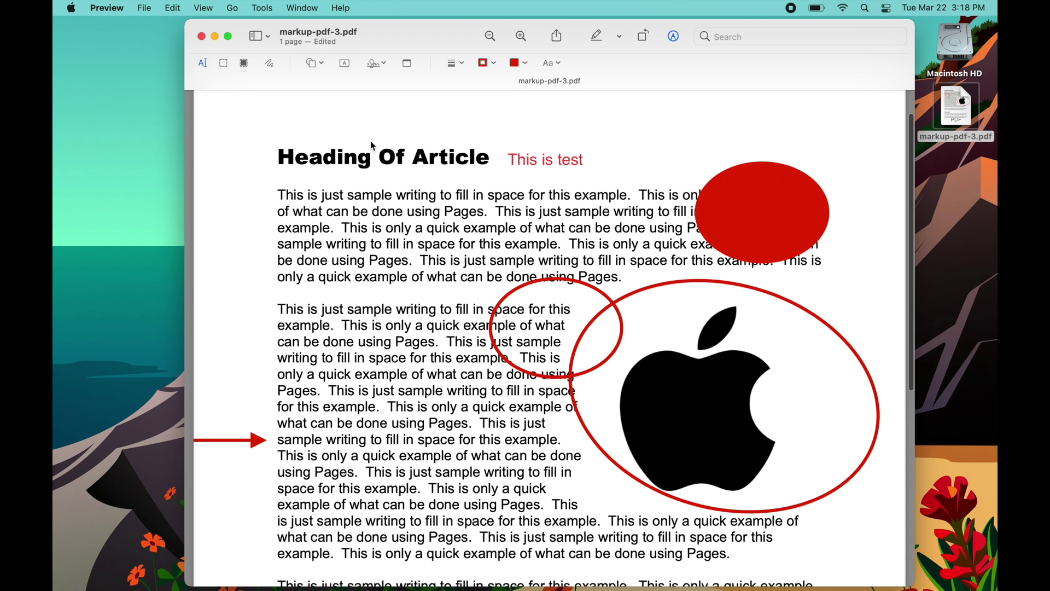
# Add another arrow and place it just above the article heading.
pyautogui.click(323, 61)
pyautogui.click(316, 90)
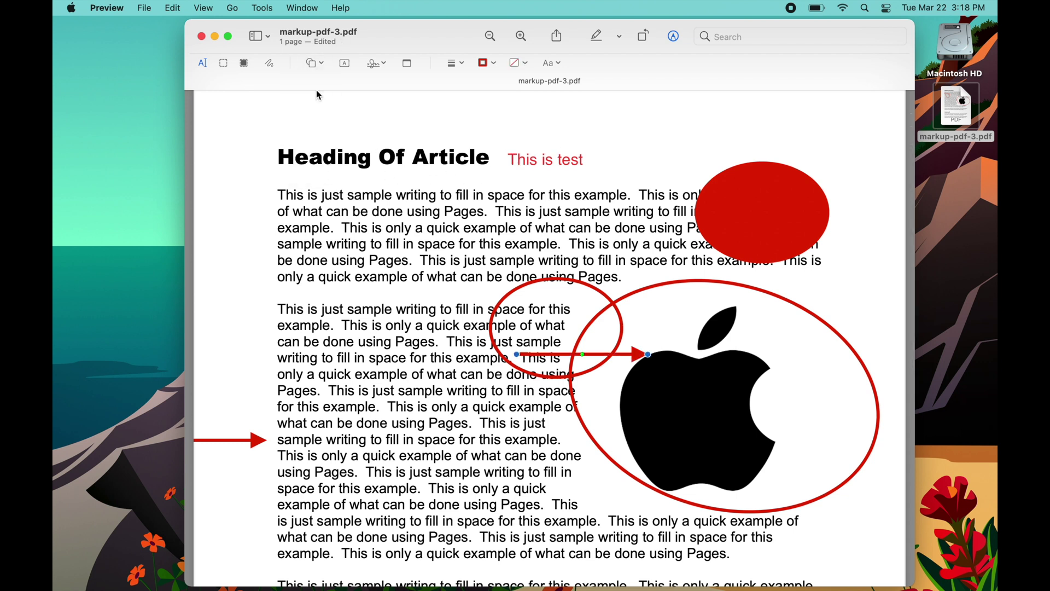
pyautogui.moveTo(606, 355); pyautogui.dragTo(453, 139)
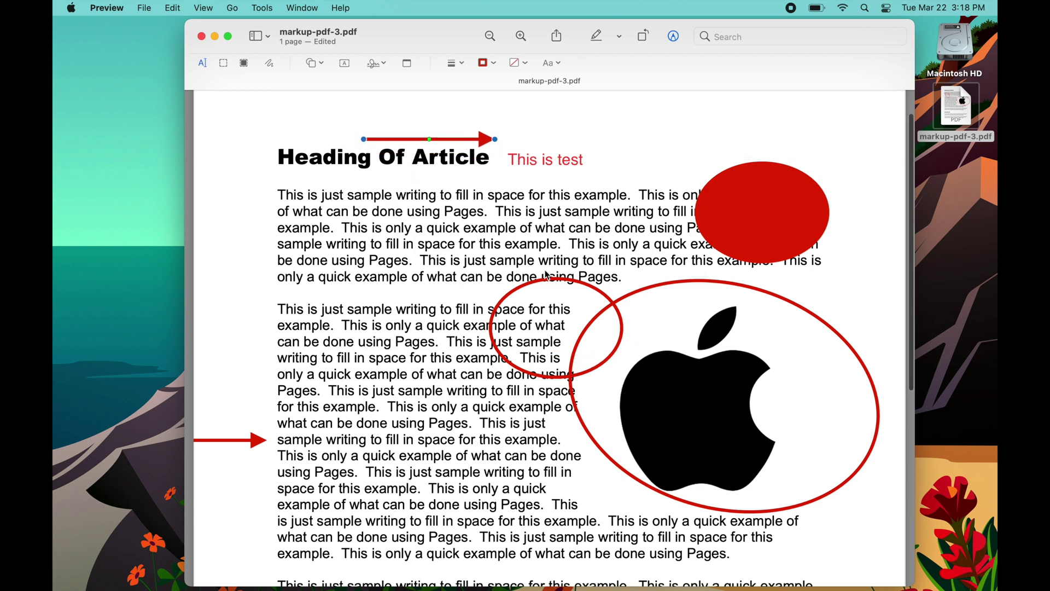
# Open the text style options for the "This is test" text box.
pyautogui.click(530, 156)
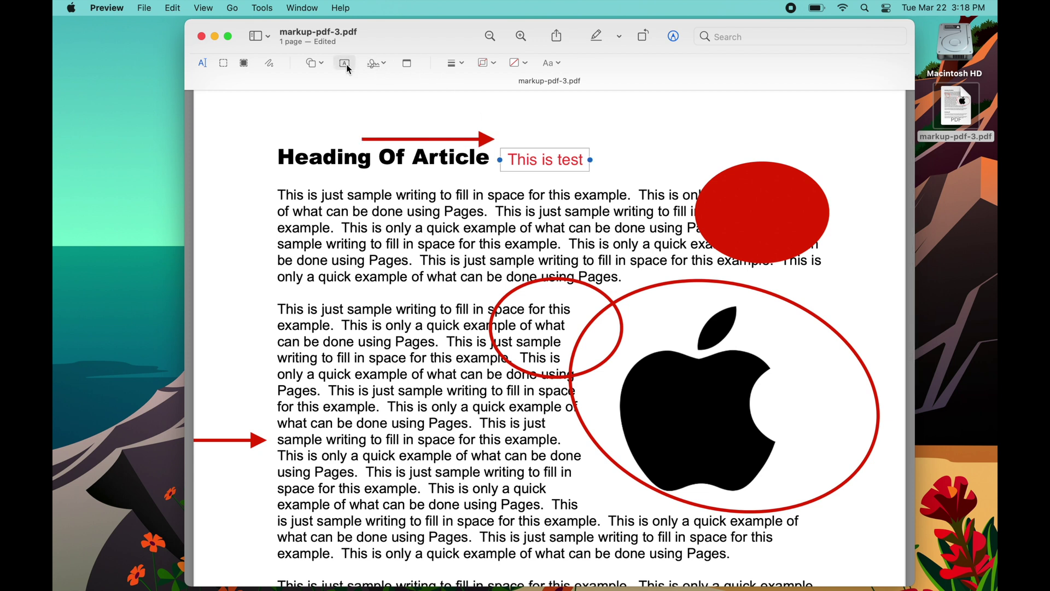
pyautogui.click(556, 67)
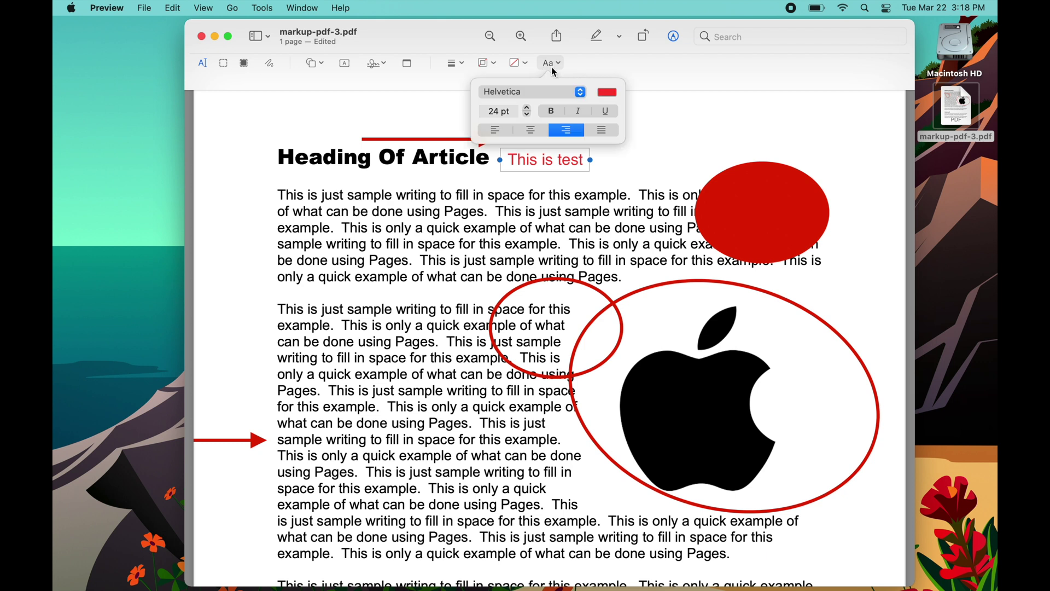
# Add a text box with the default "Text" wording and place it in the page's left margin, level with the end of the first paragraph.
pyautogui.click(345, 64)
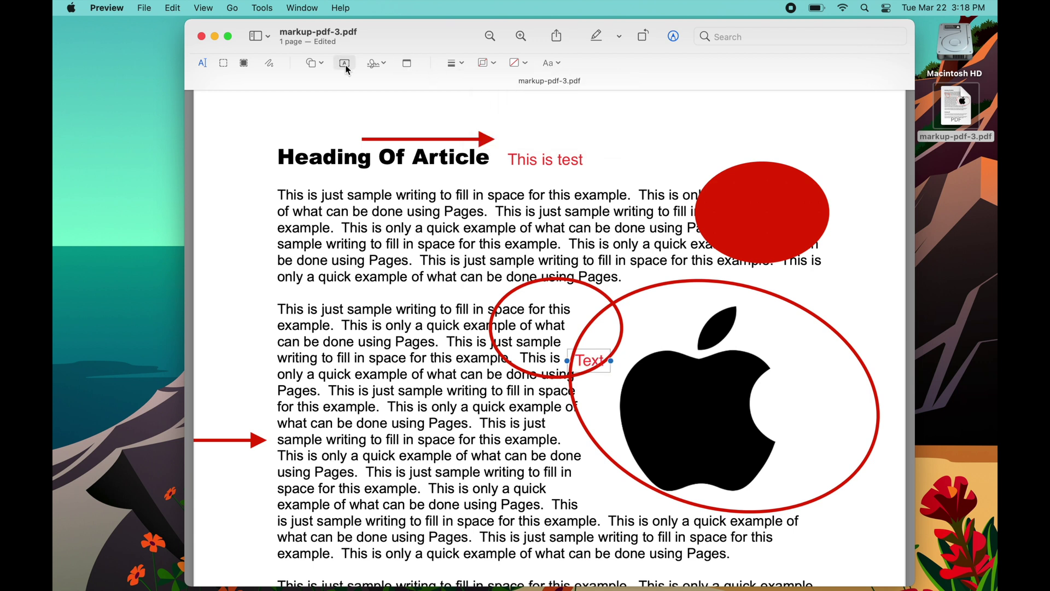
pyautogui.doubleClick(589, 362)
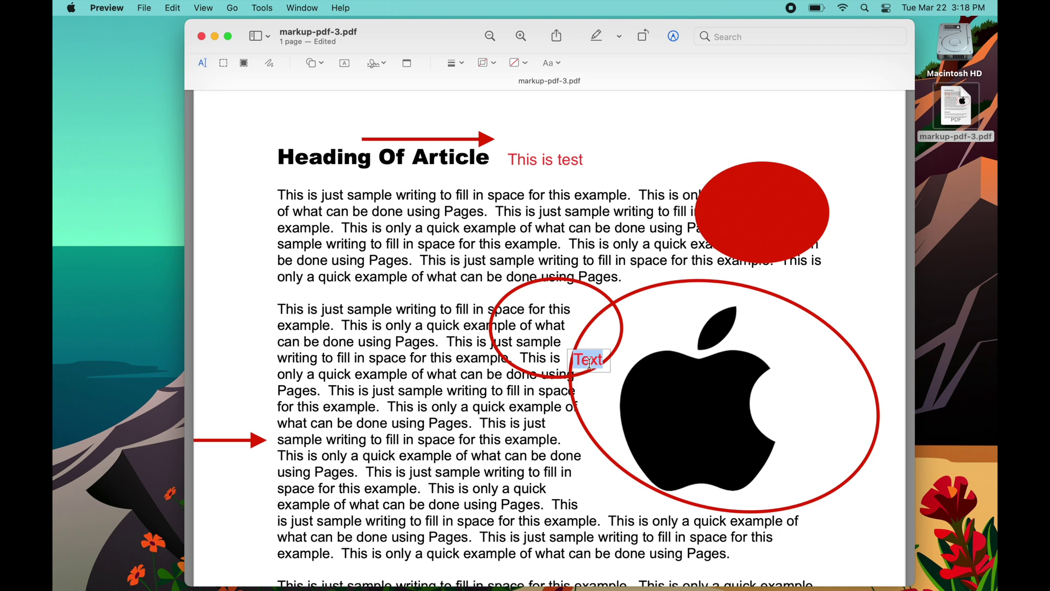
pyautogui.click(601, 448)
pyautogui.moveTo(591, 355); pyautogui.dragTo(249, 288)
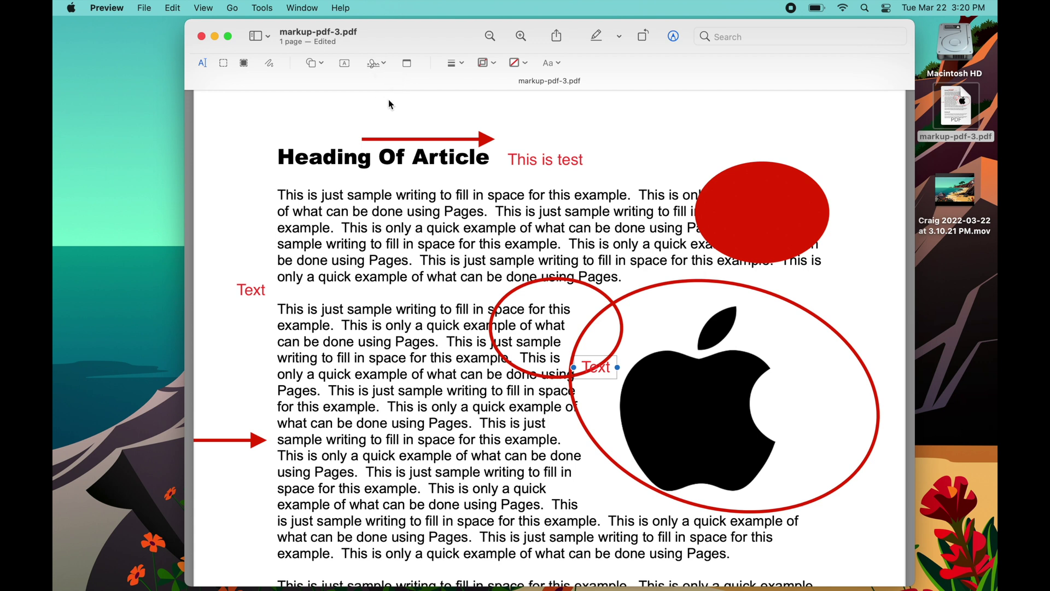
# Create two saved signatures by capturing handwritten initials with the camera.
pyautogui.click(374, 64)
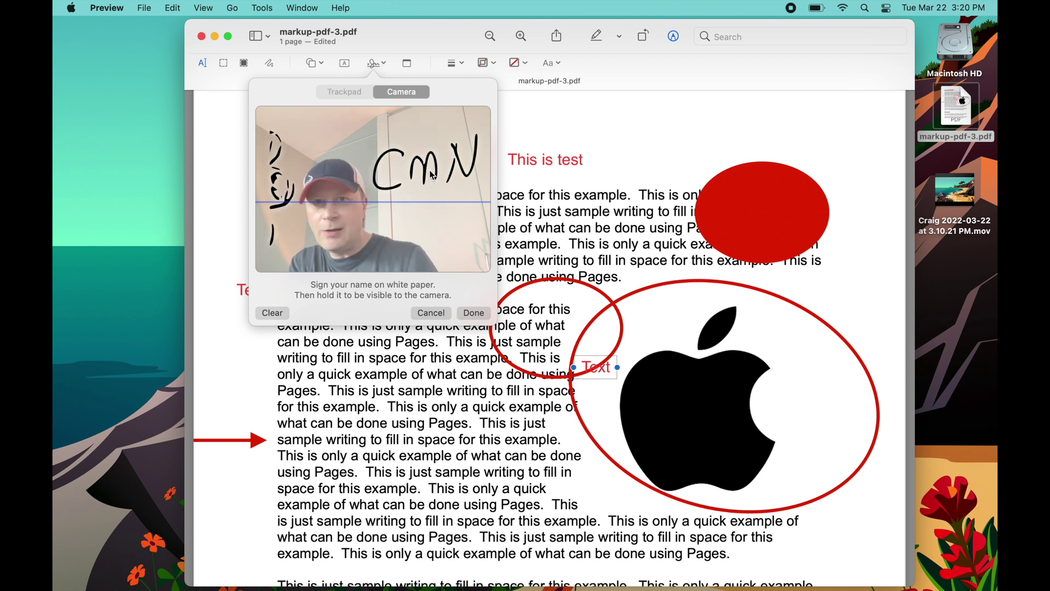
pyautogui.click(474, 314)
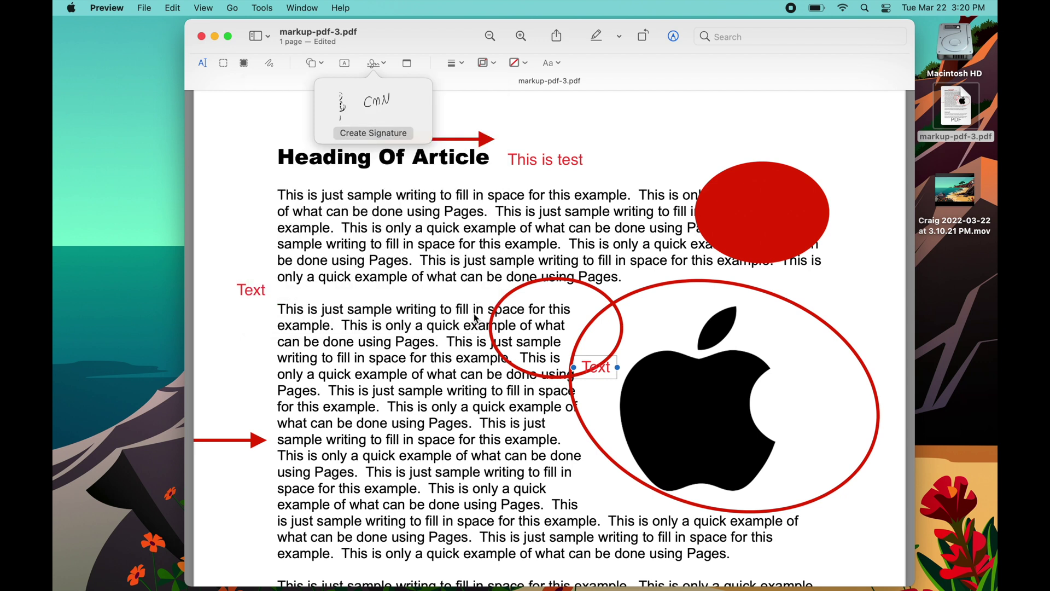
pyautogui.click(385, 134)
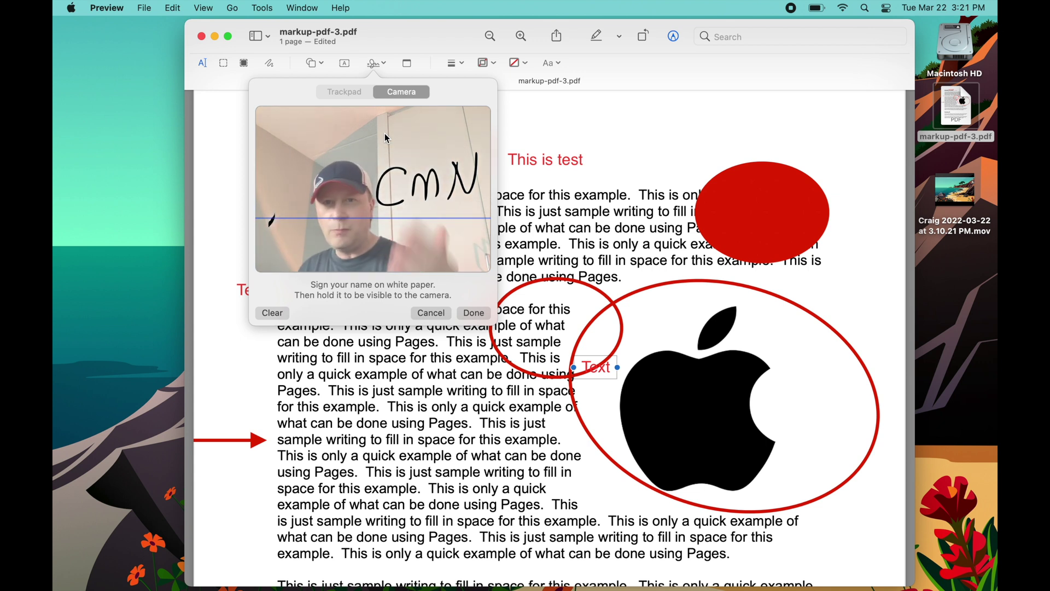
pyautogui.click(472, 313)
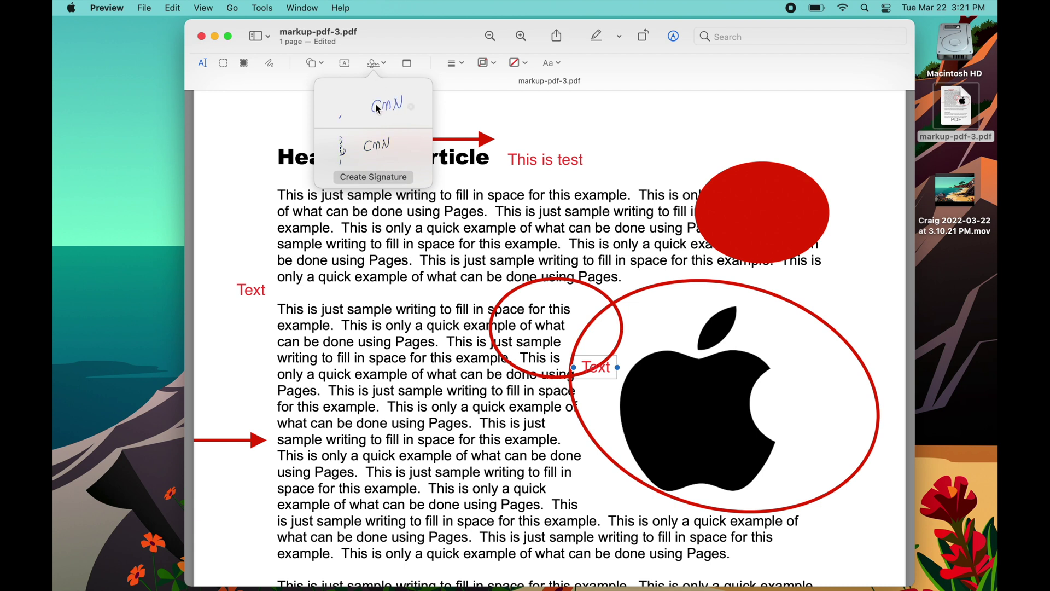
# Insert the newer saved signature and place it in the page's left margin beside the start of the first paragraph.
pyautogui.click(383, 65)
pyautogui.click(385, 66)
pyautogui.click(375, 108)
pyautogui.moveTo(611, 371)
pyautogui.mouseDown()
pyautogui.moveTo(618, 136)
pyautogui.moveTo(711, 99)
pyautogui.moveTo(682, 109)
pyautogui.mouseUp()
pyautogui.click(637, 164)
pyautogui.moveTo(641, 137); pyautogui.dragTo(232, 189)
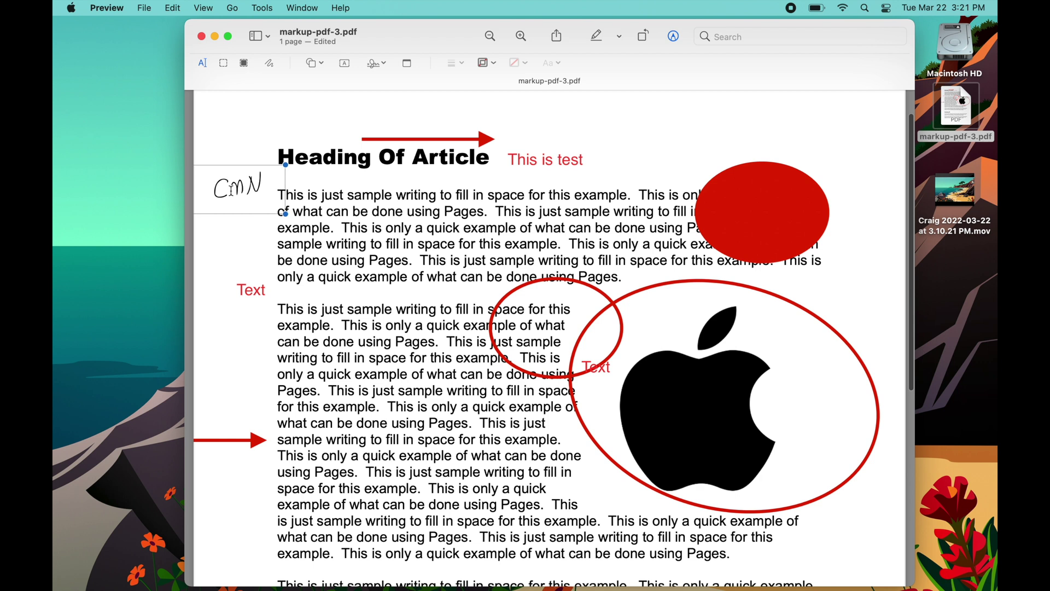
# Reopen and close the camera signature capture, and delete the older saved signature with the stray marks.
pyautogui.click(385, 65)
pyautogui.click(374, 178)
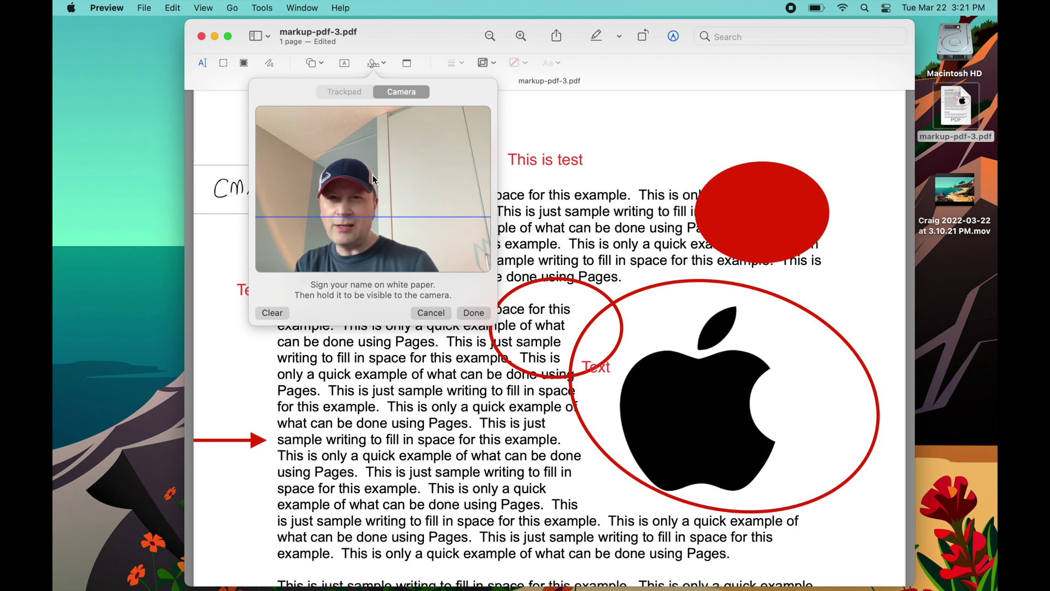
pyautogui.click(473, 313)
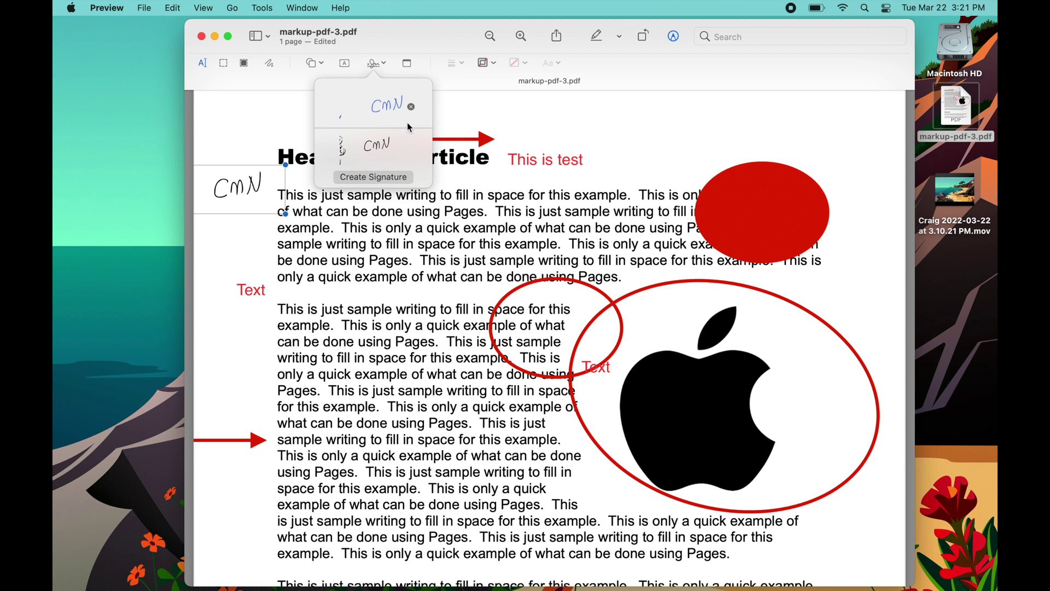
pyautogui.click(411, 147)
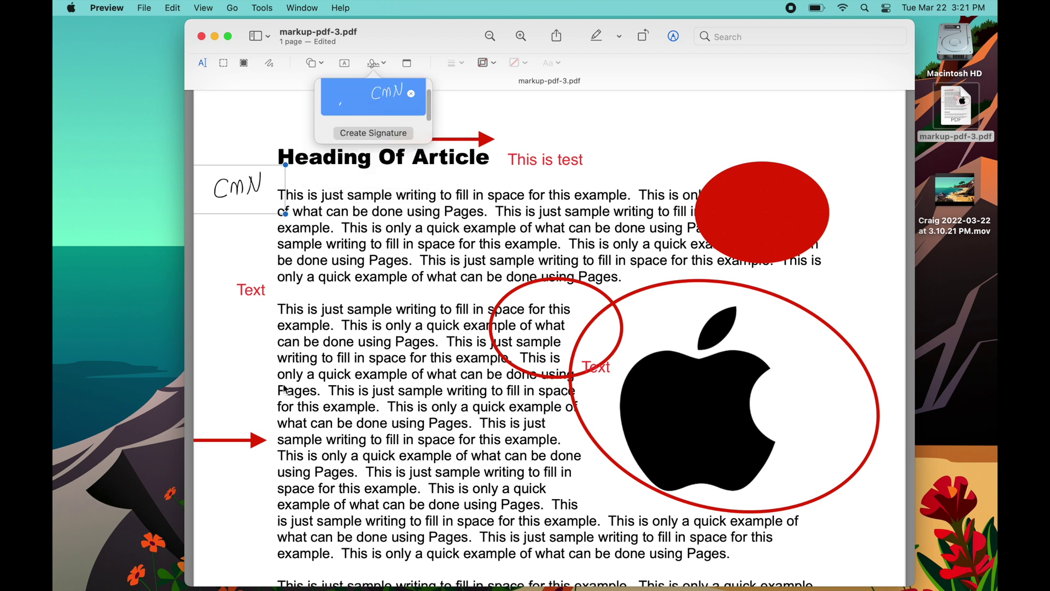
# Insert the remaining saved signature again and place it in the page's left margin beside the second paragraph.
pyautogui.click(373, 105)
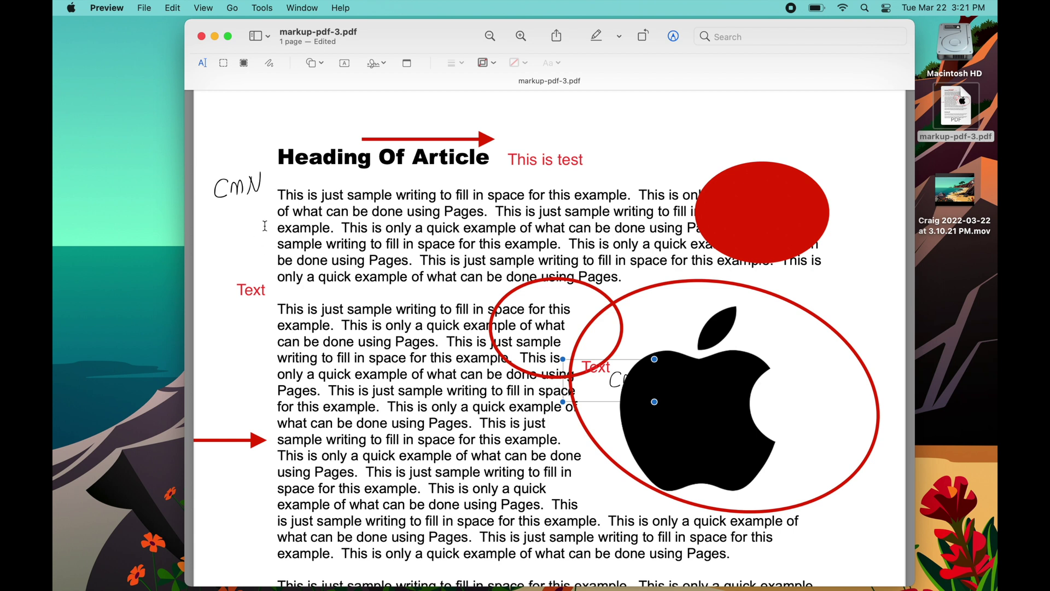
pyautogui.moveTo(609, 390)
pyautogui.mouseDown()
pyautogui.moveTo(222, 387)
pyautogui.moveTo(231, 387)
pyautogui.mouseUp()
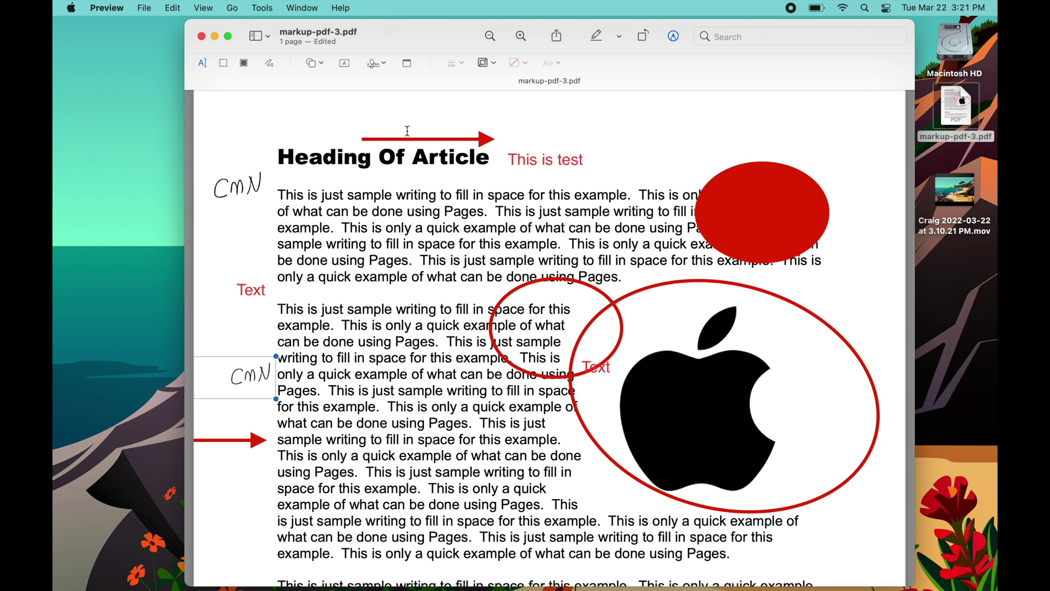
# Add a sticky note reading "note" and place its marker just after the "This is test" text.
pyautogui.click(407, 67)
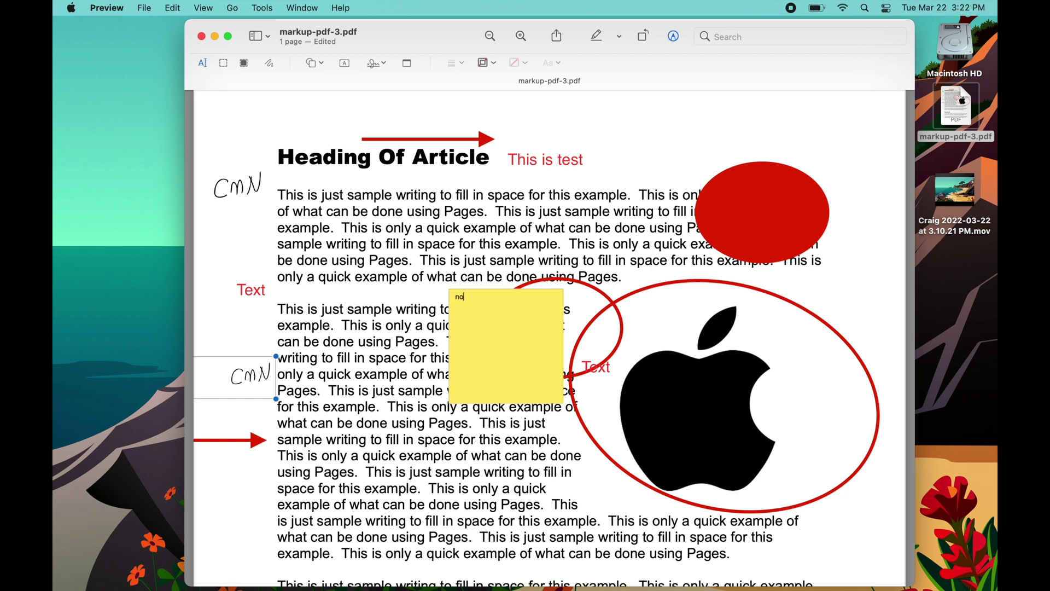
pyautogui.click(633, 167)
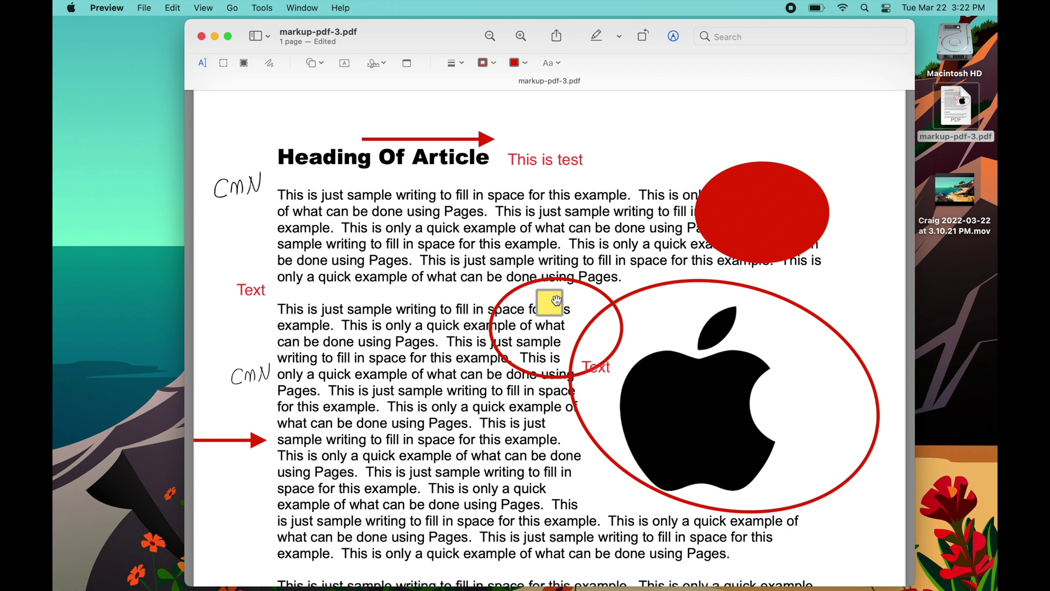
pyautogui.moveTo(550, 303); pyautogui.dragTo(613, 178)
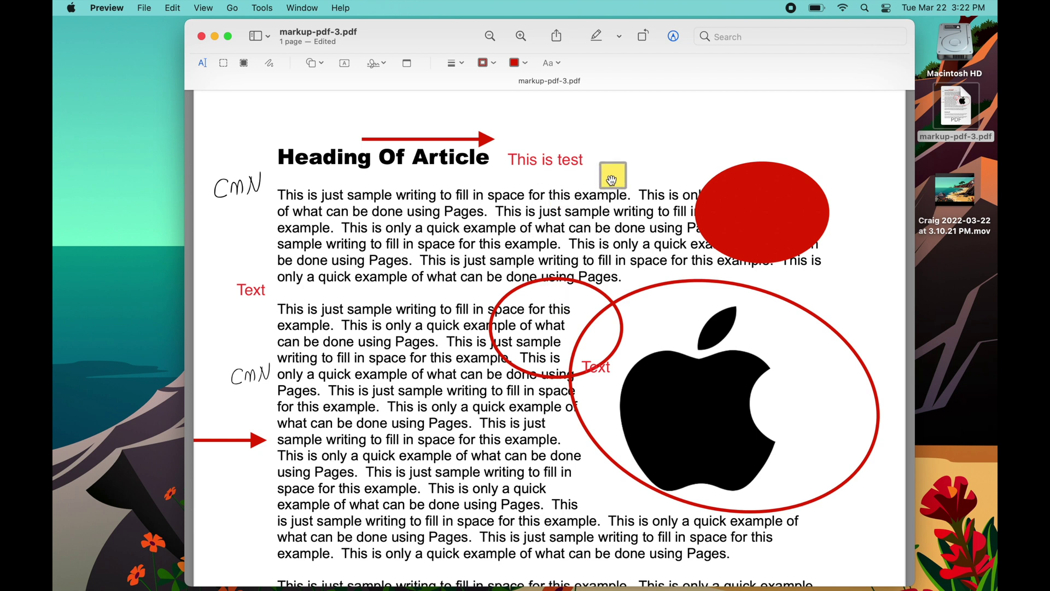
# Extend the sticky note's text to "note. hhhhh.", reopen it to check, and collapse it.
pyautogui.click(613, 175)
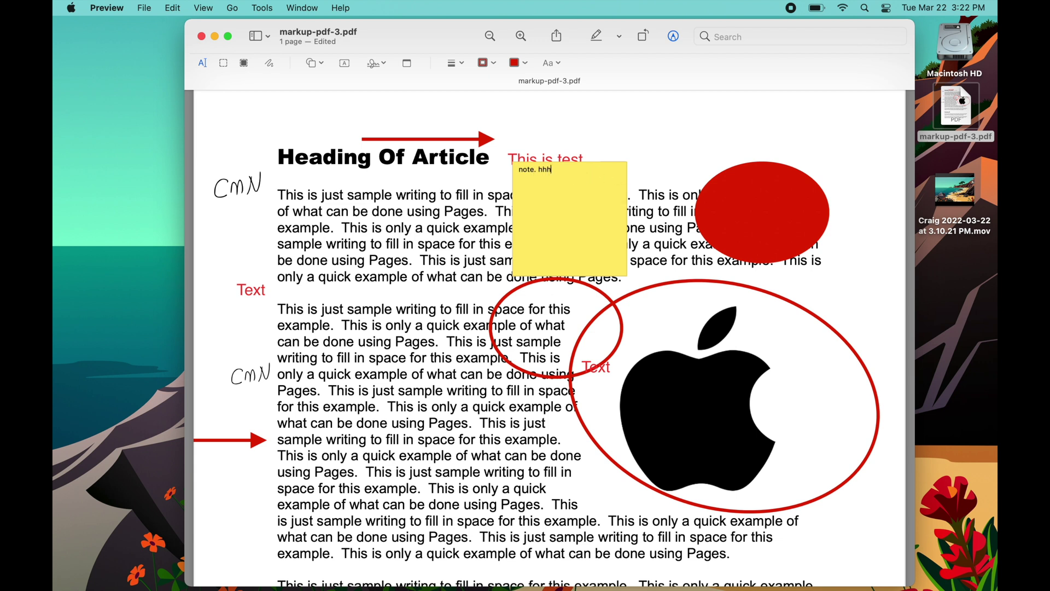
pyautogui.click(616, 117)
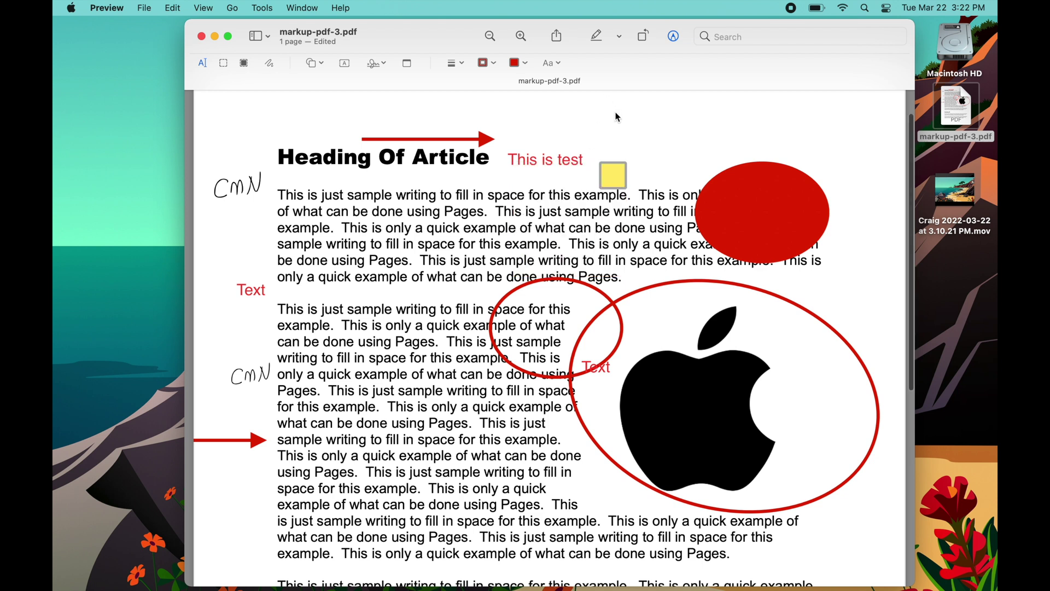
pyautogui.click(616, 171)
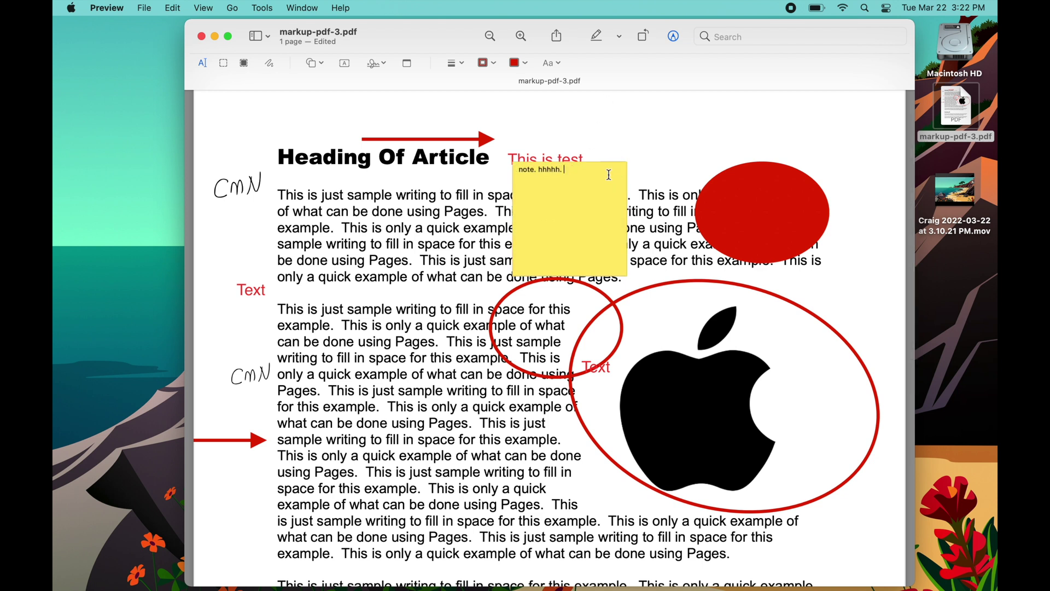
pyautogui.click(614, 139)
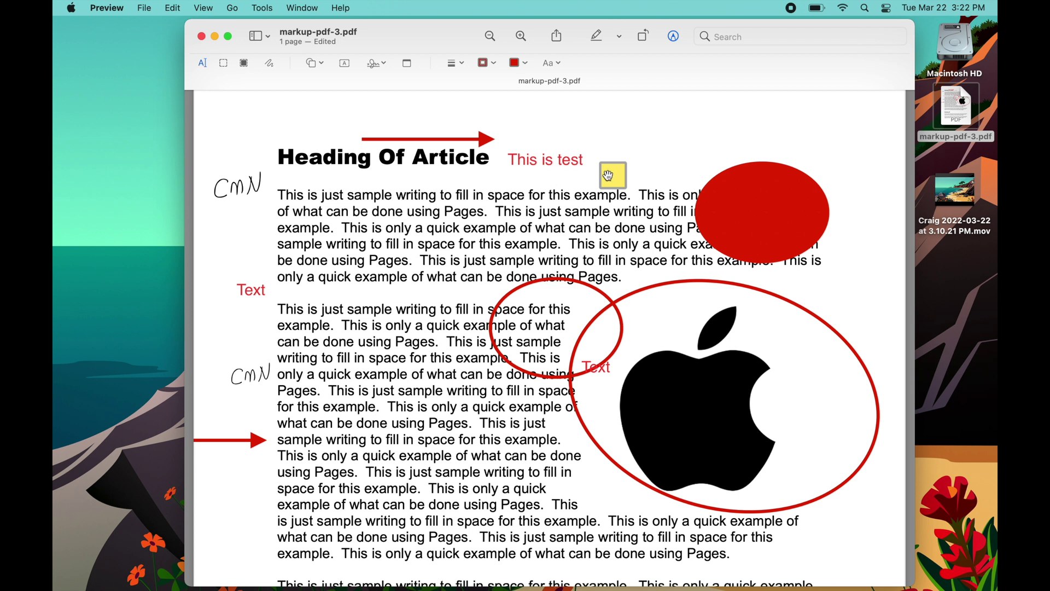
# Show the document's highlights and notes in the sidebar.
pyautogui.click(203, 8)
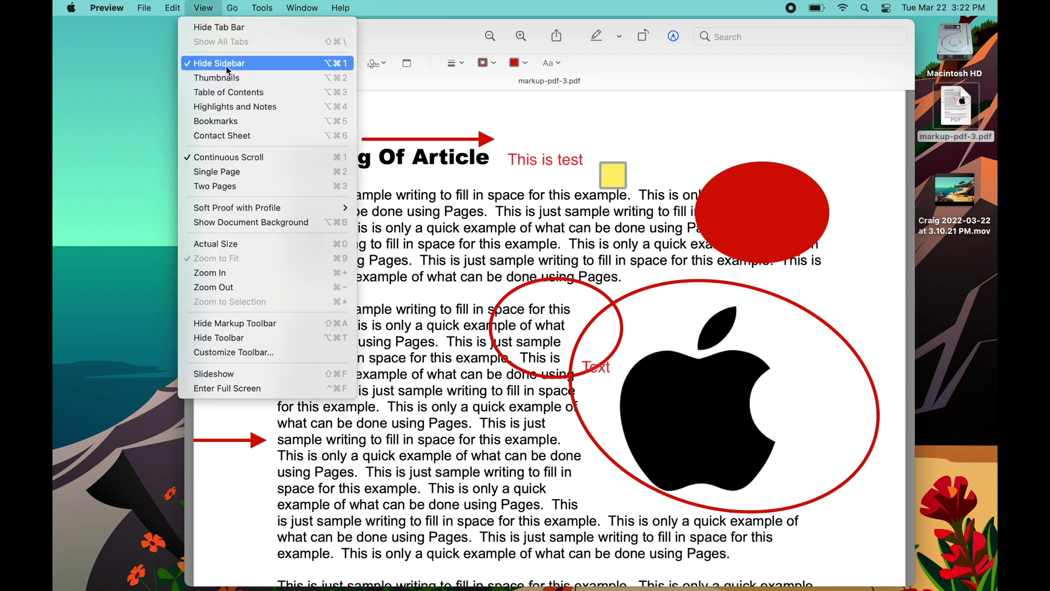
pyautogui.click(254, 110)
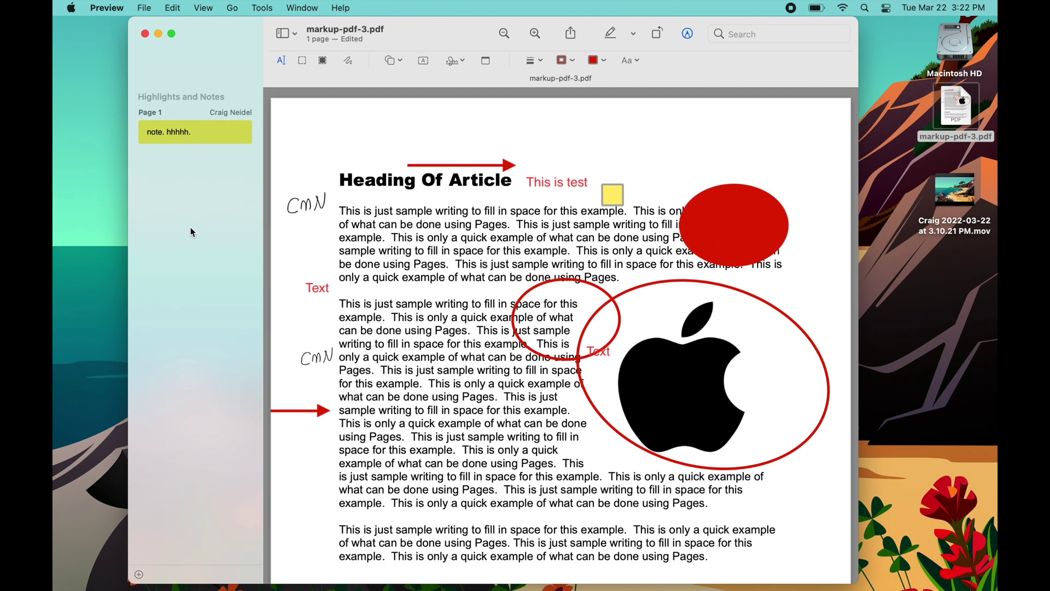
# Add a second sticky note reading "test" and place its marker in the page's left margin beside the lower part of the second paragraph.
pyautogui.click(486, 62)
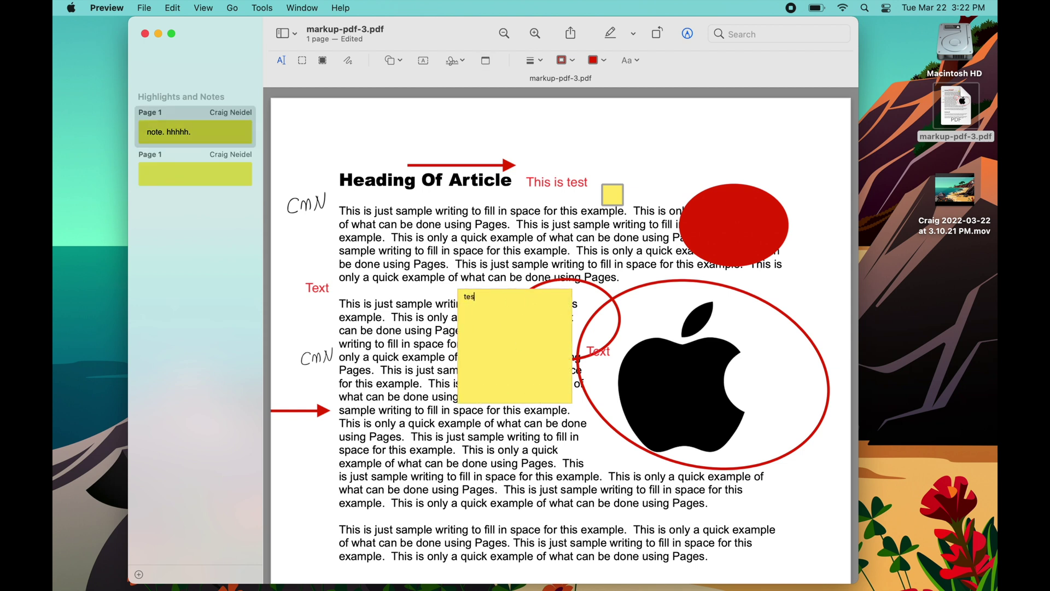
pyautogui.click(569, 266)
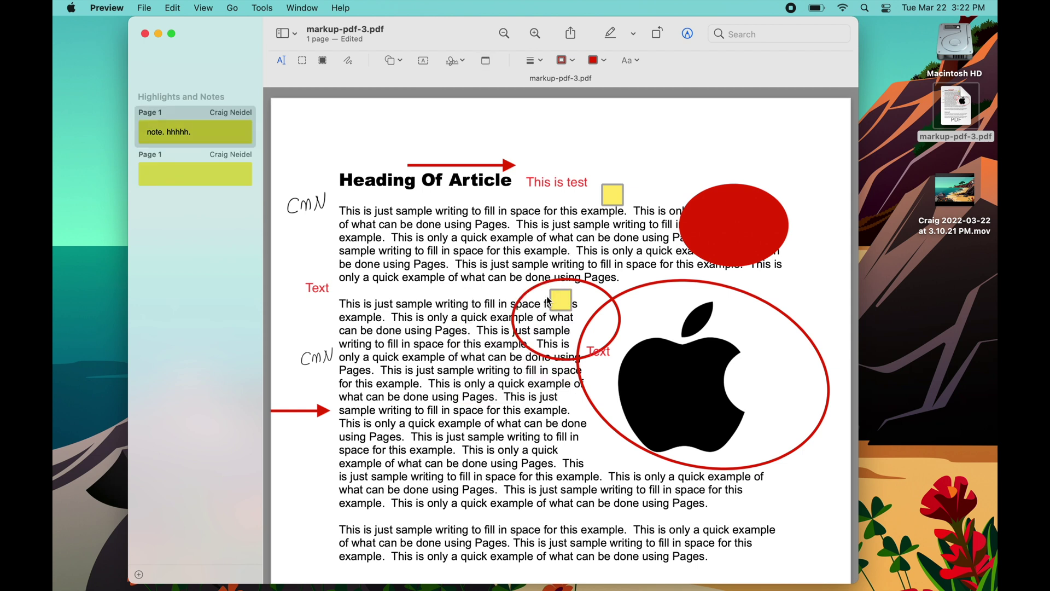
pyautogui.moveTo(556, 299); pyautogui.dragTo(324, 455)
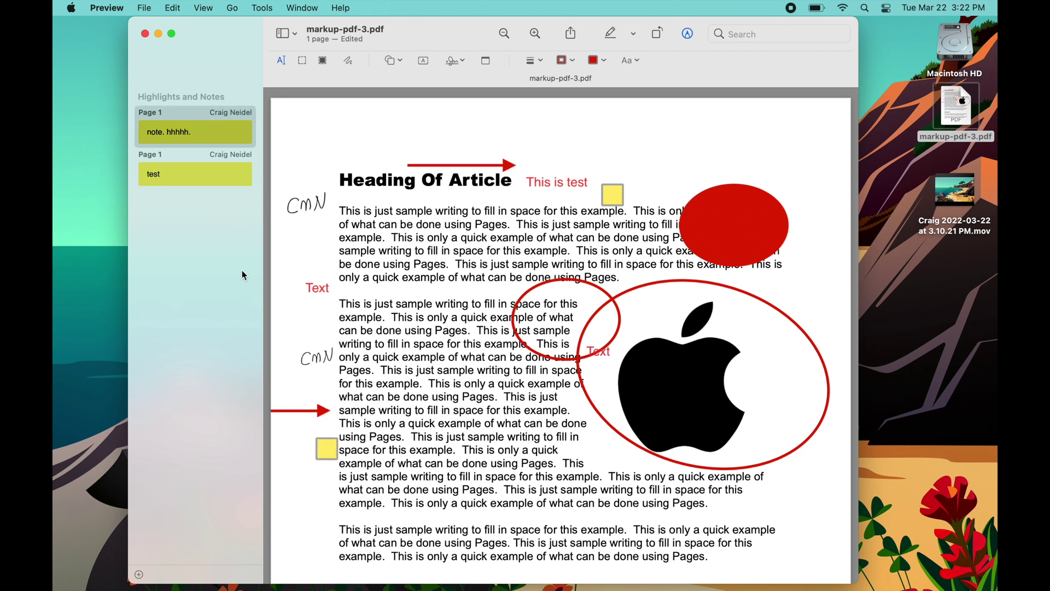
# Review the listed notes, open the one beside the "This is test" text to read it, and close it.
pyautogui.click(212, 179)
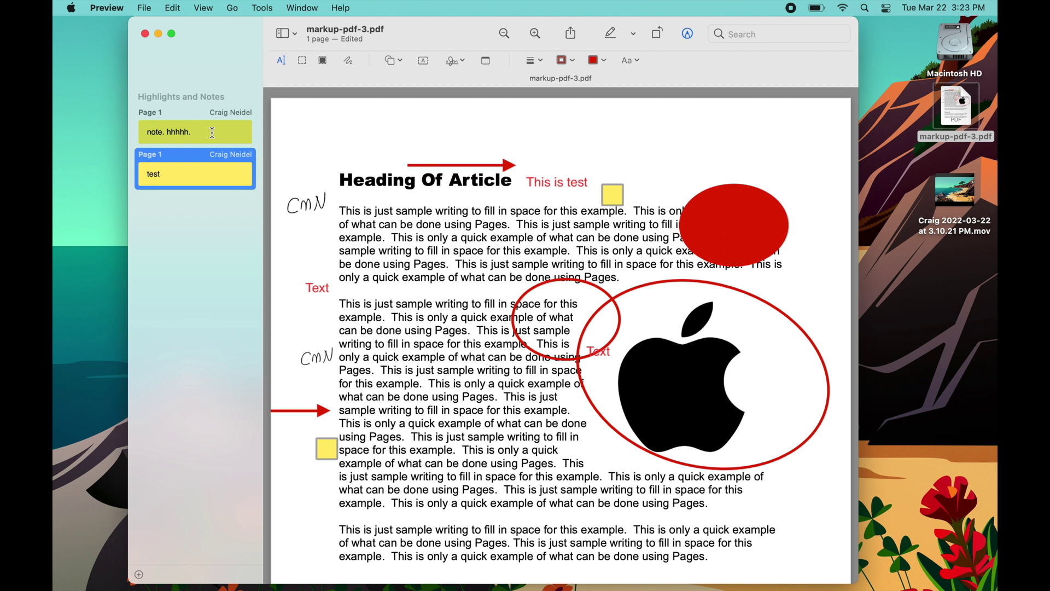
pyautogui.doubleClick(611, 194)
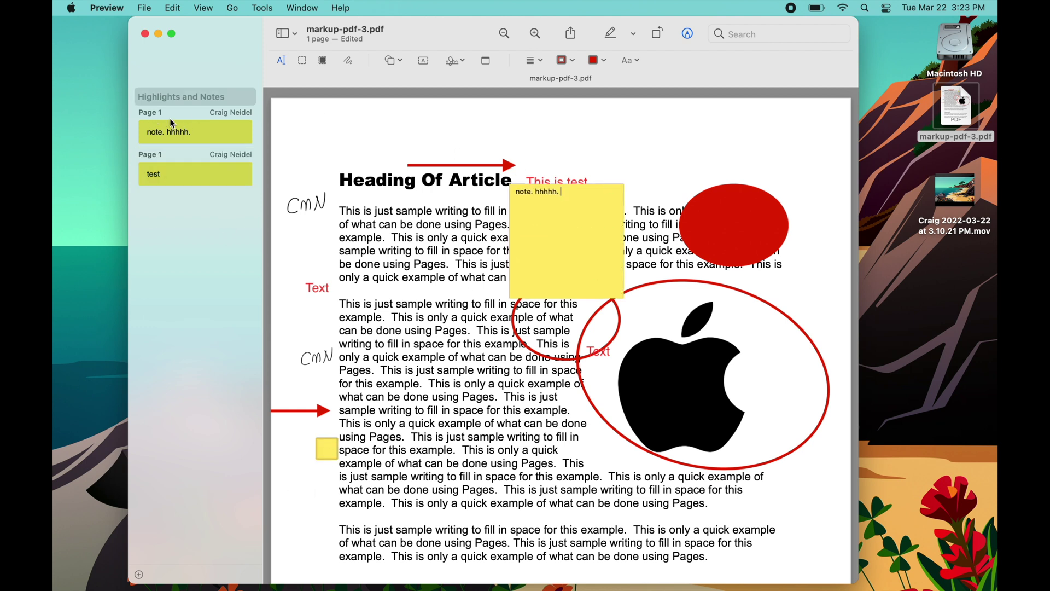
pyautogui.click(195, 129)
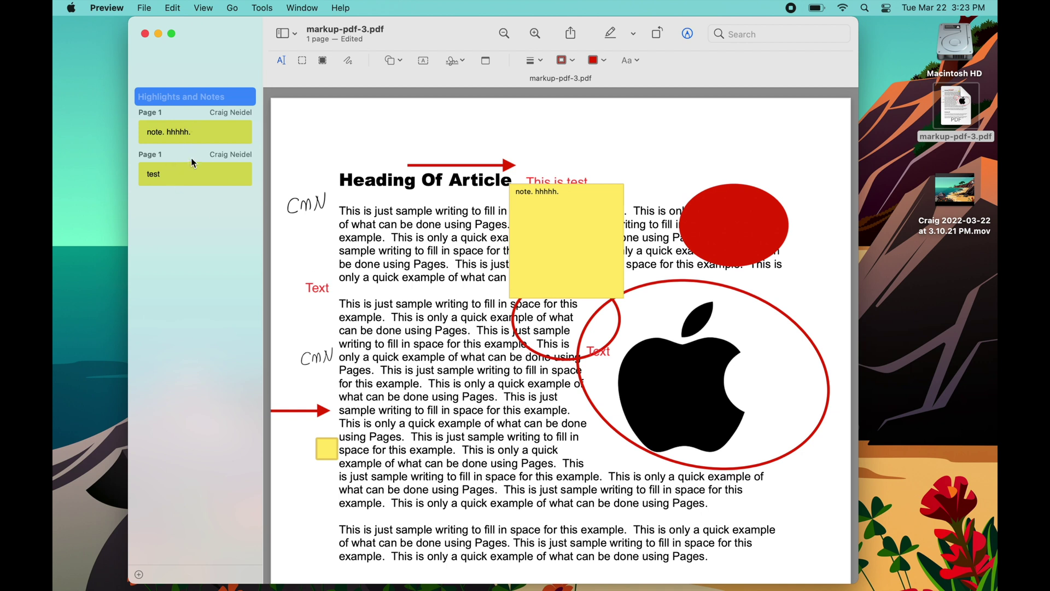
pyautogui.click(419, 110)
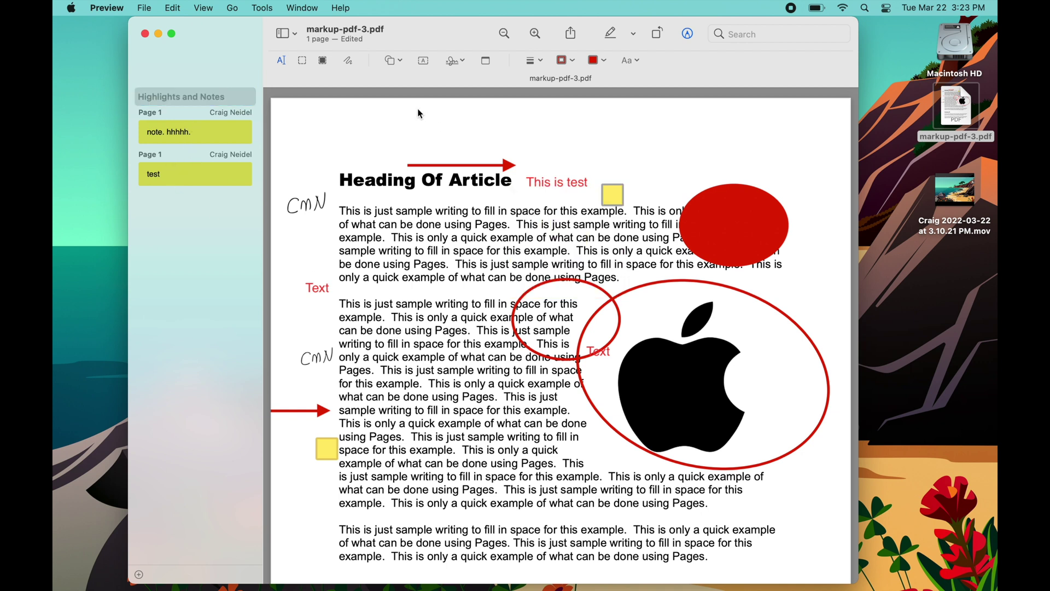
# Add a rectangular highlight mask over the page to dim the area outside it.
pyautogui.click(401, 60)
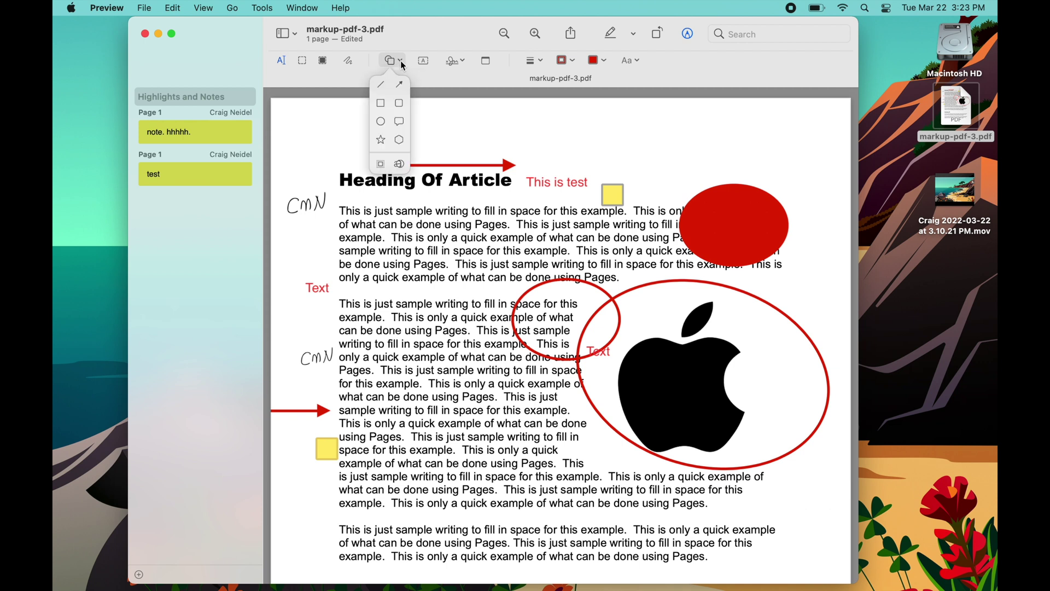
pyautogui.click(381, 166)
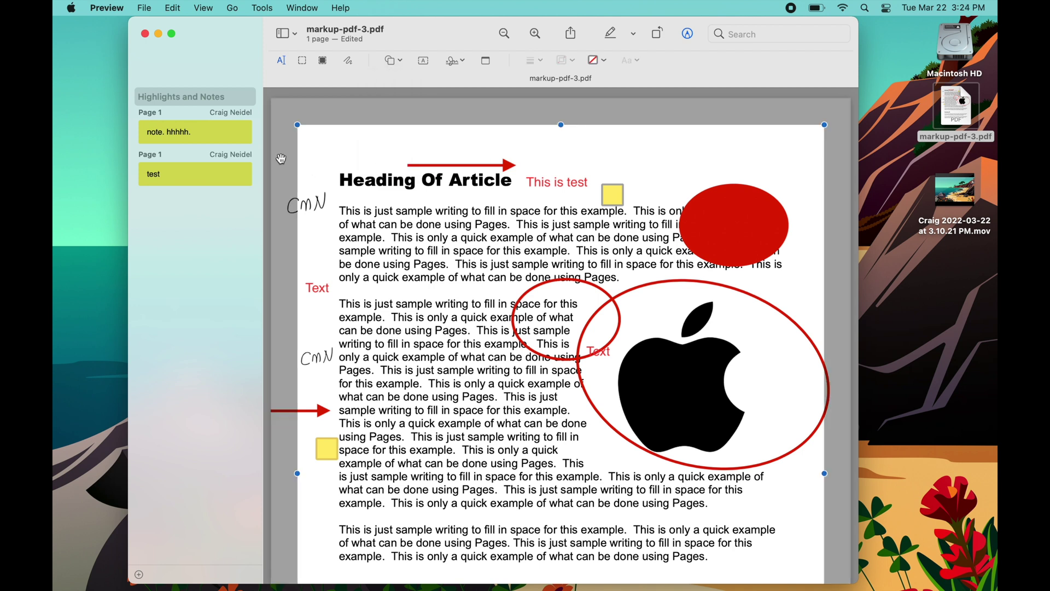
# Resize the highlight mask's clear area and move it over different parts of the page, ending on the page's left half.
pyautogui.moveTo(298, 119); pyautogui.dragTo(474, 291)
pyautogui.moveTo(514, 372); pyautogui.dragTo(546, 421)
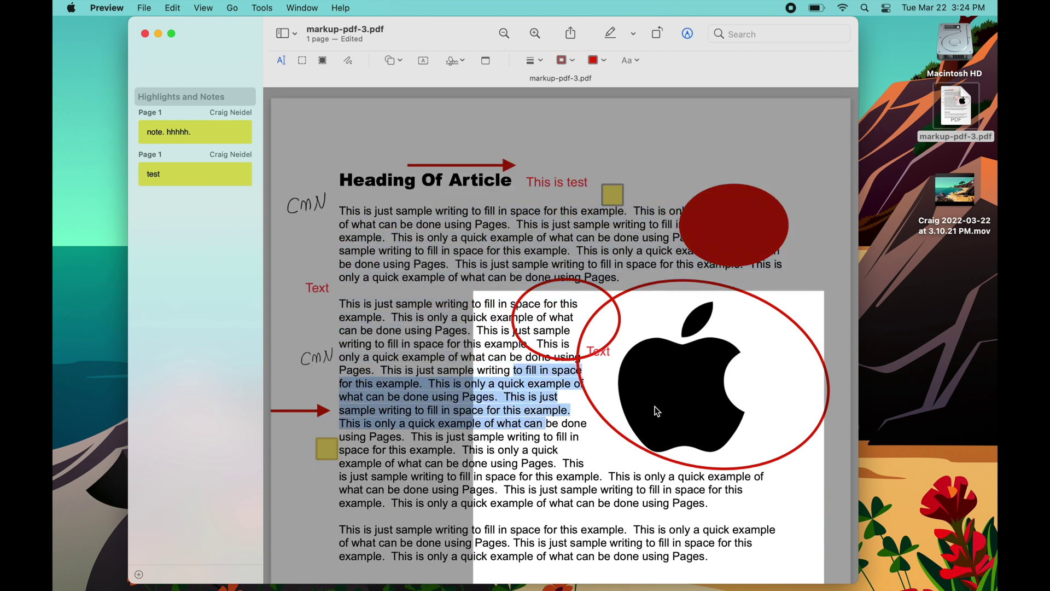
pyautogui.moveTo(652, 414); pyautogui.dragTo(697, 309)
pyautogui.moveTo(691, 169); pyautogui.dragTo(447, 87)
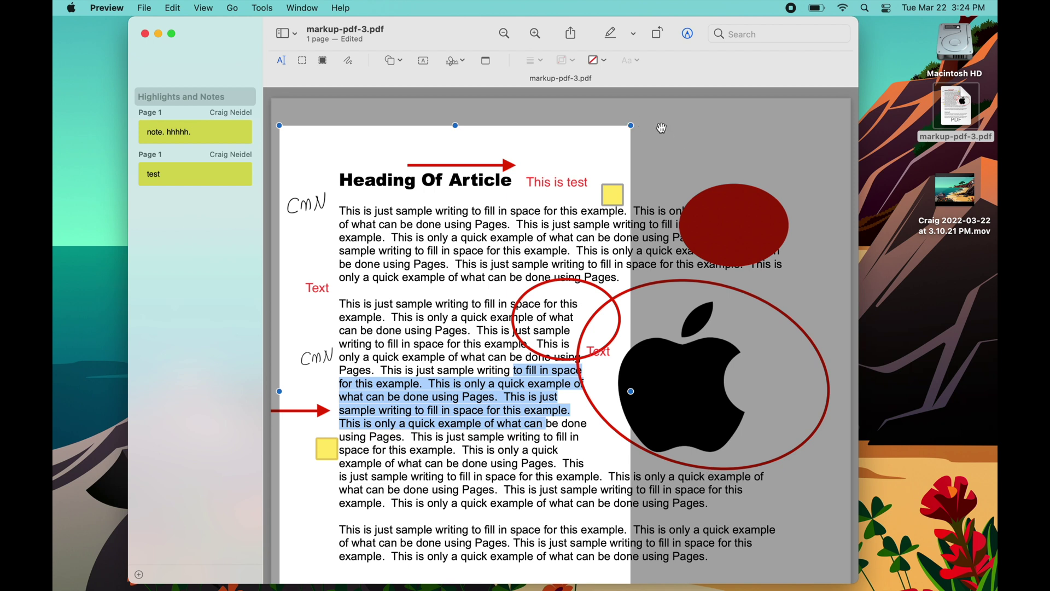
pyautogui.moveTo(632, 125); pyautogui.dragTo(576, 184)
pyautogui.moveTo(479, 250); pyautogui.dragTo(461, 249)
pyautogui.moveTo(585, 167); pyautogui.dragTo(648, 145)
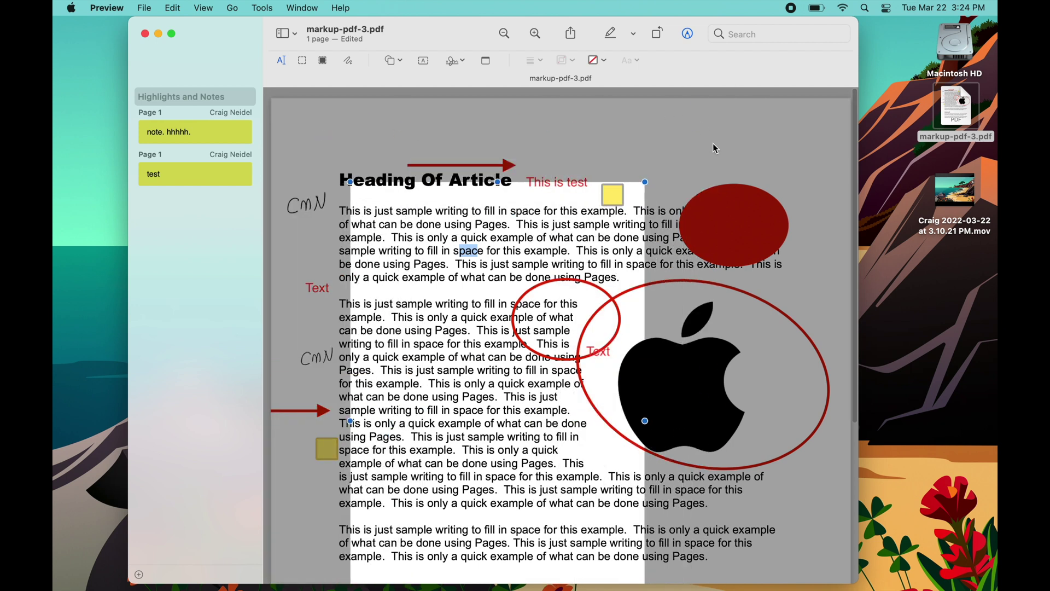
pyautogui.press('super+z')
pyautogui.press('super+z')
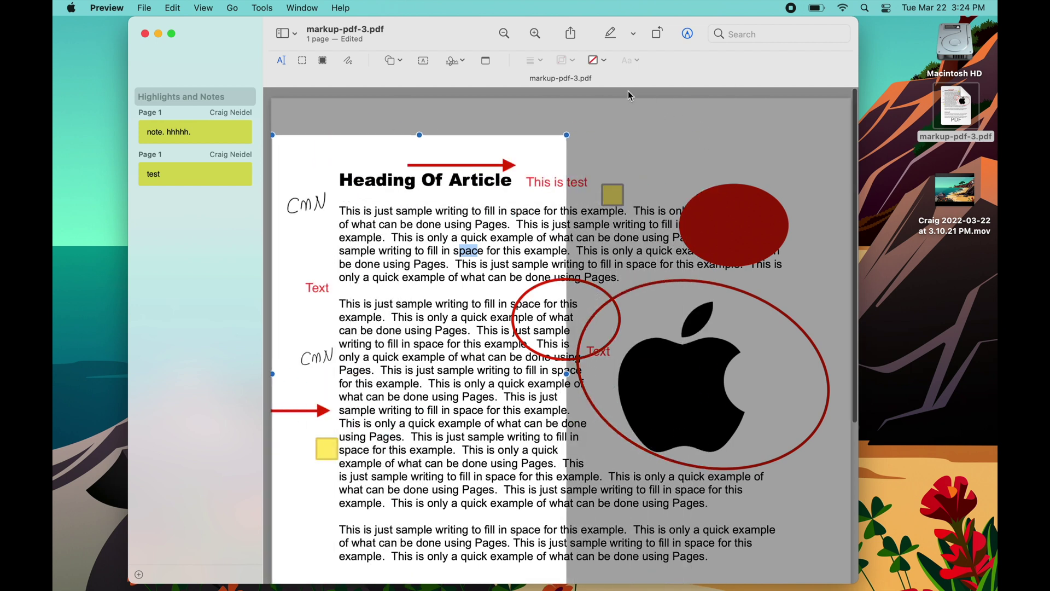
pyautogui.press('super+z')
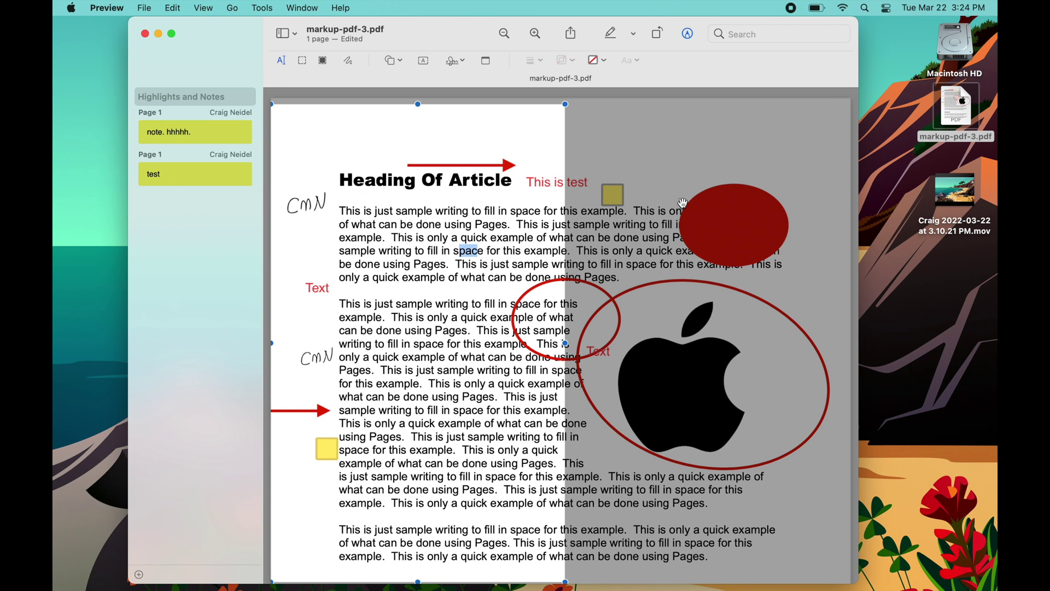
# Delete the highlight mask from the page.
pyautogui.click(399, 62)
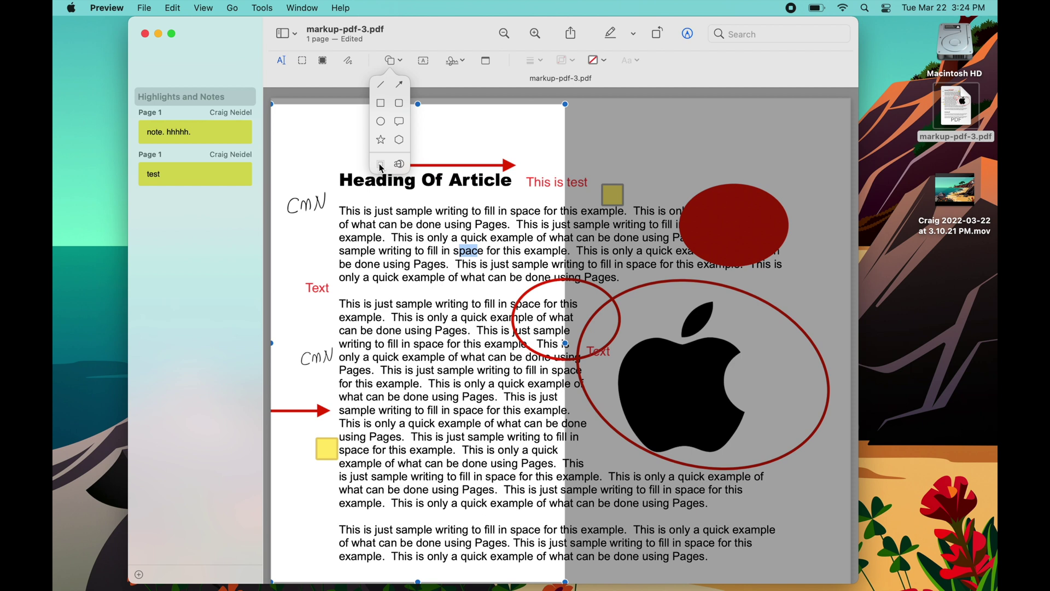
pyautogui.click(673, 108)
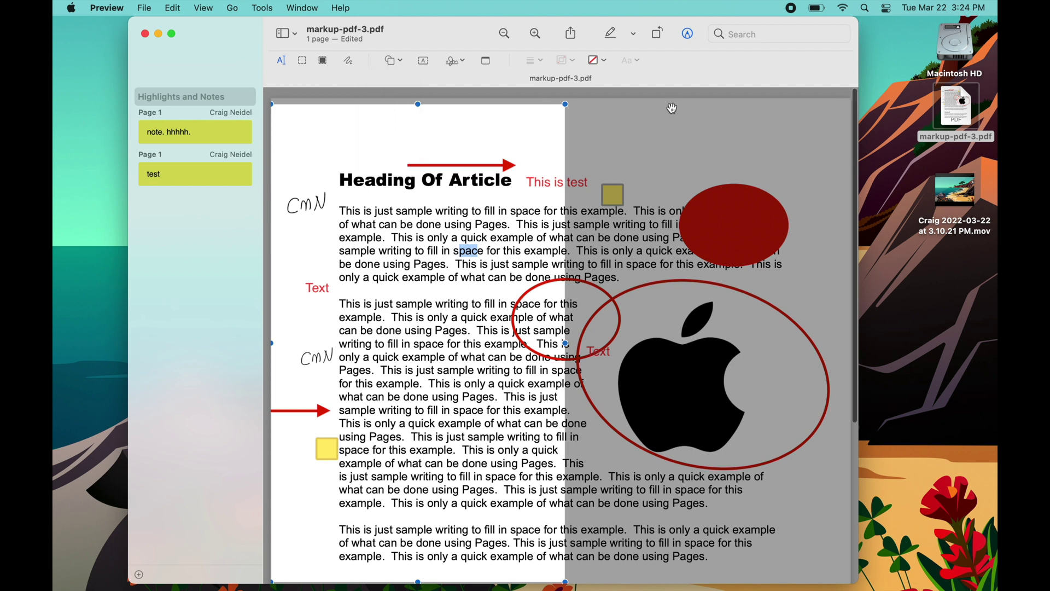
pyautogui.click(390, 145)
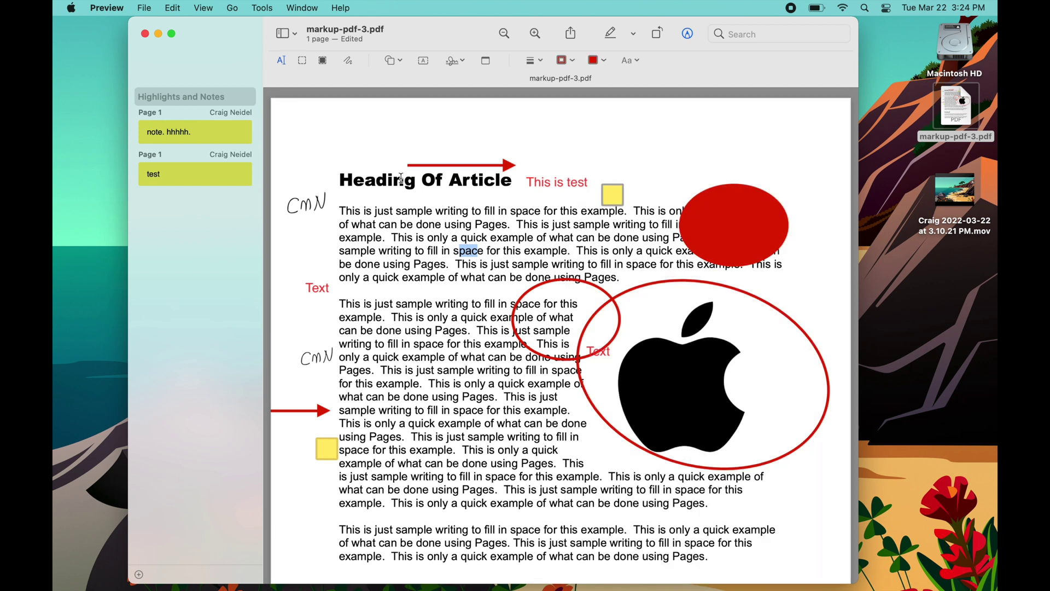
pyautogui.click(400, 61)
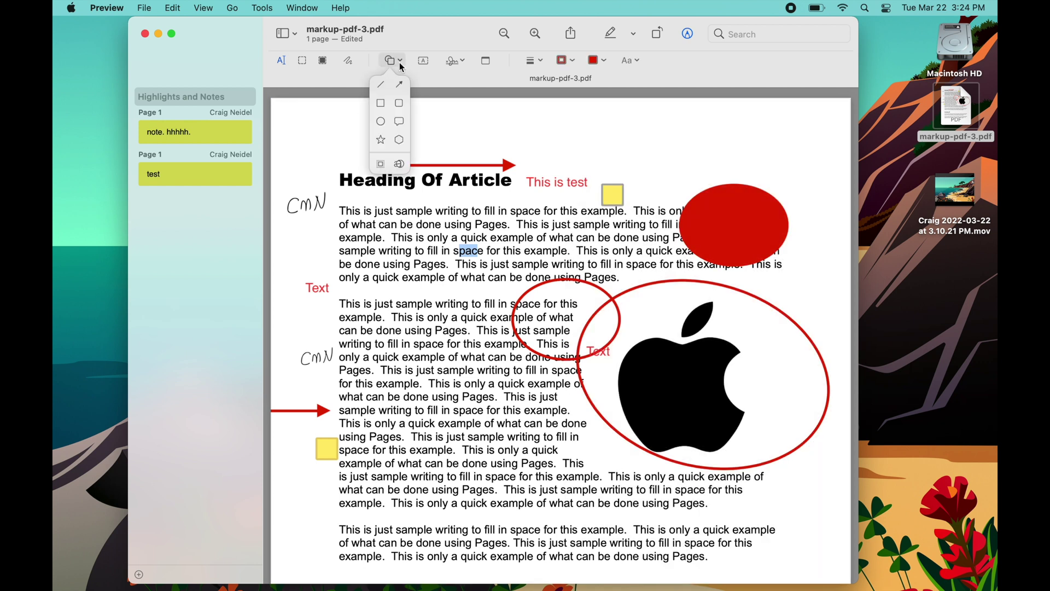
pyautogui.click(400, 164)
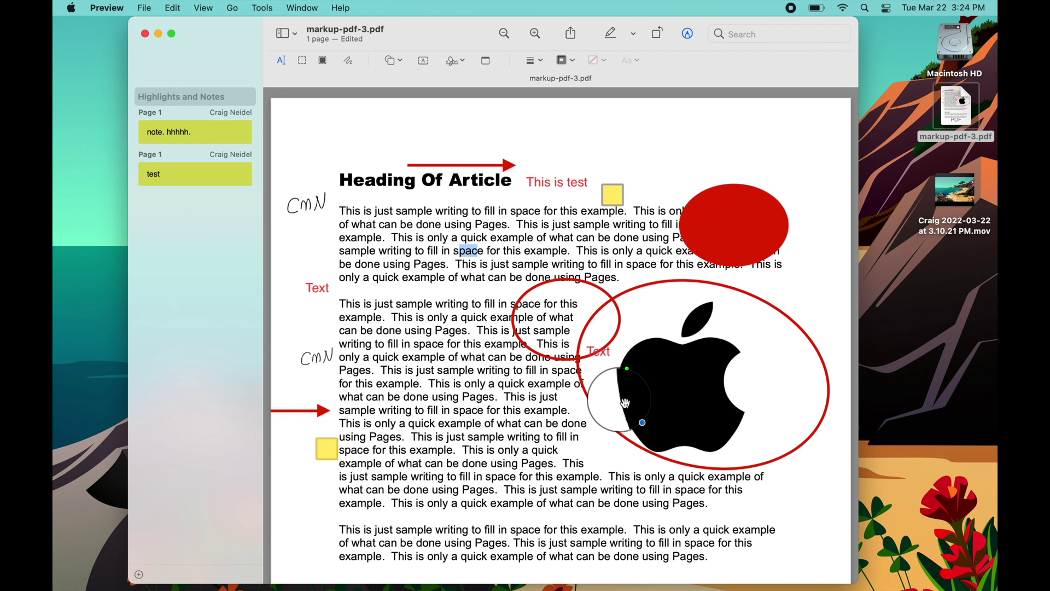
pyautogui.moveTo(610, 396); pyautogui.dragTo(427, 355)
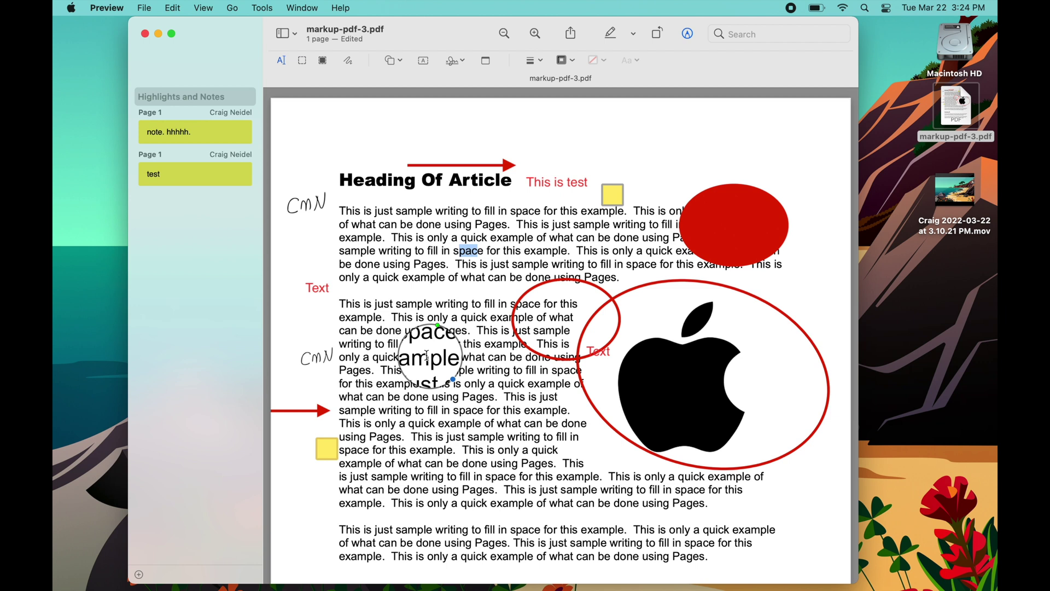
pyautogui.press('BackSpace')
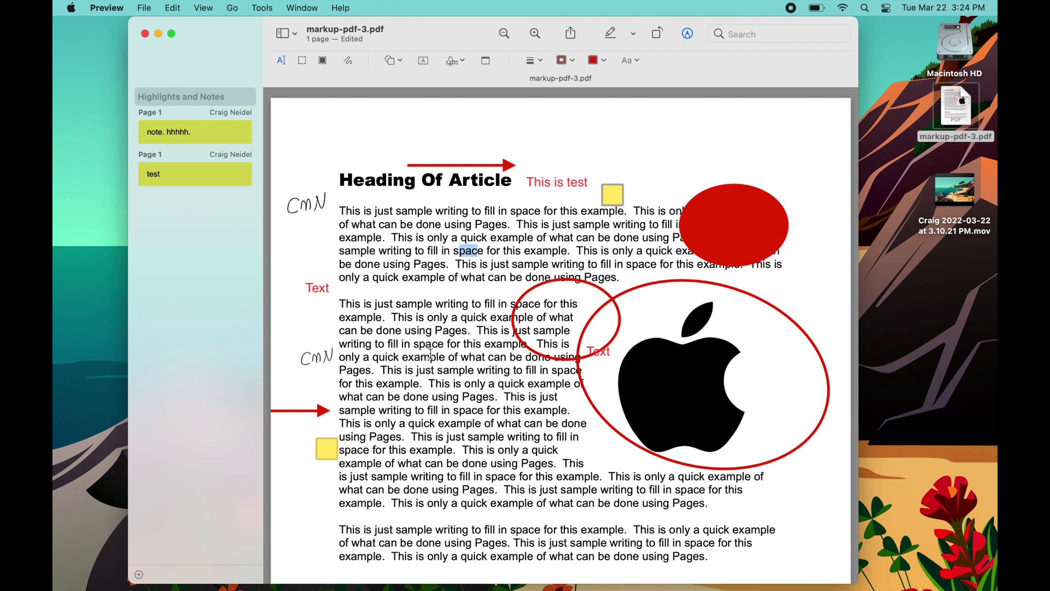
# Add a loupe to the page and place it over the middle of the second paragraph.
pyautogui.click(401, 64)
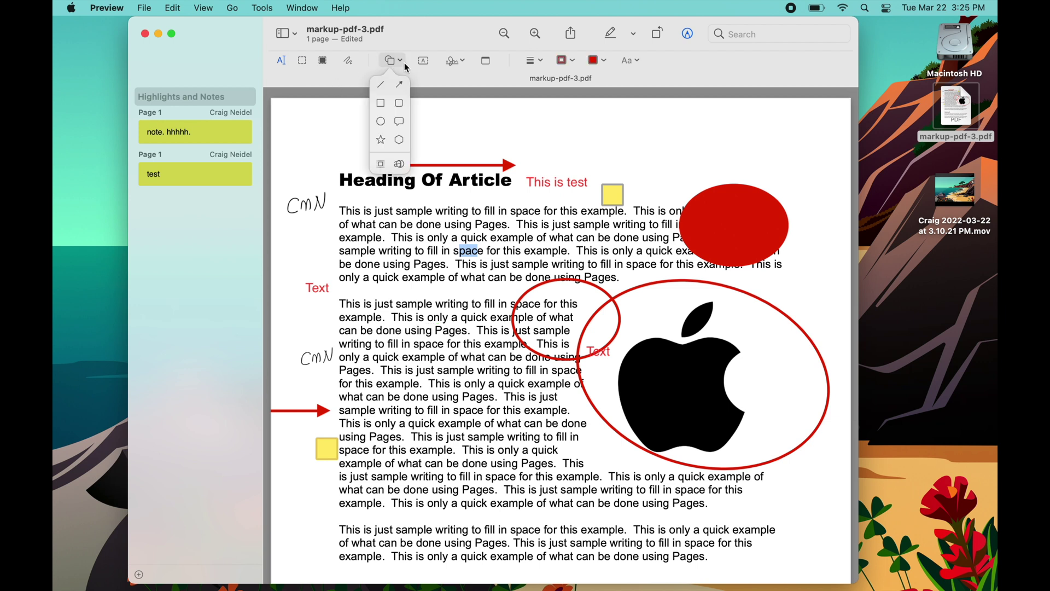
pyautogui.click(400, 164)
pyautogui.moveTo(615, 419)
pyautogui.mouseDown()
pyautogui.moveTo(452, 432)
pyautogui.moveTo(472, 438)
pyautogui.moveTo(437, 413)
pyautogui.moveTo(426, 376)
pyautogui.mouseUp()
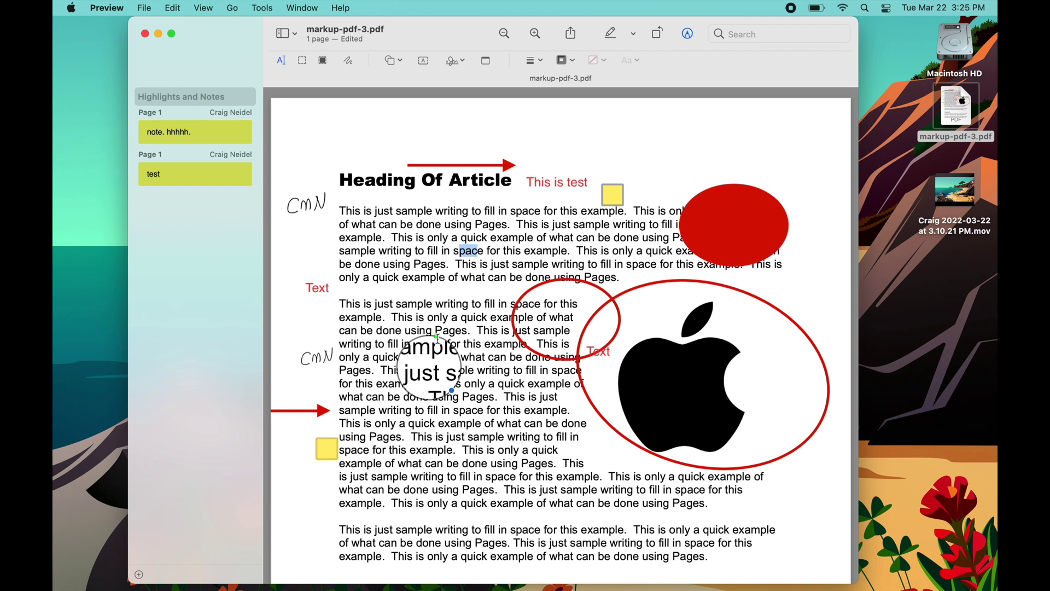
# Enlarge the loupe, adjust its magnification so several lines fit inside, and move it over the lower part of the second paragraph.
pyautogui.moveTo(437, 338); pyautogui.dragTo(436, 323)
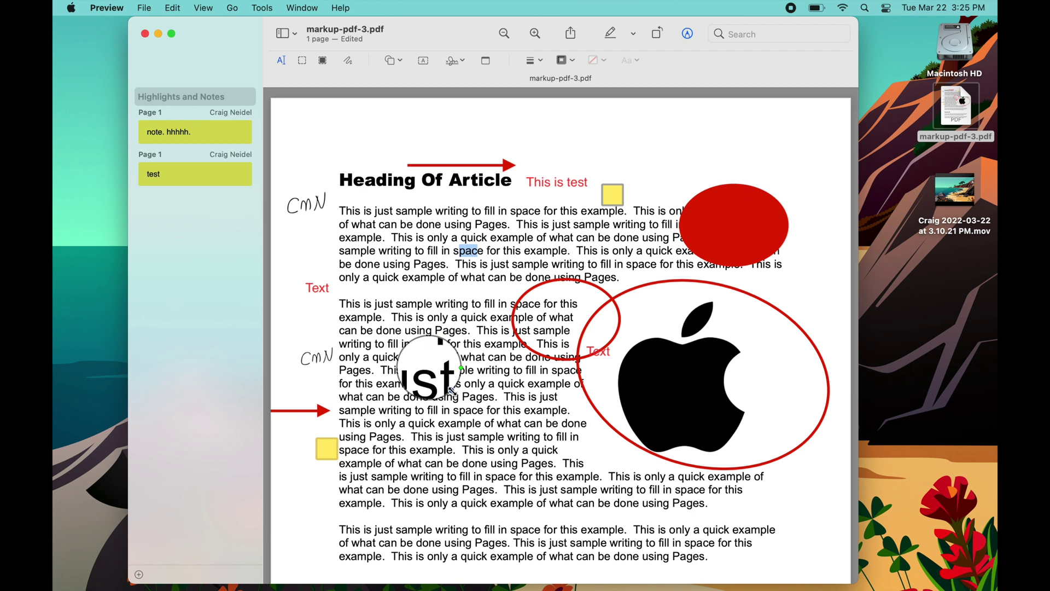
pyautogui.moveTo(453, 391); pyautogui.dragTo(499, 438)
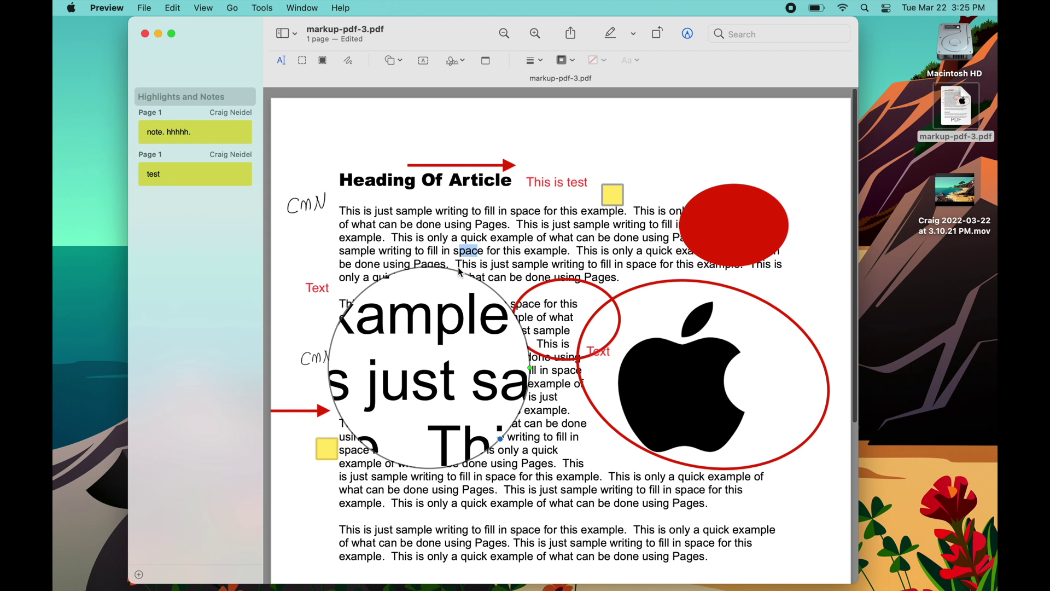
pyautogui.moveTo(474, 299); pyautogui.dragTo(474, 301)
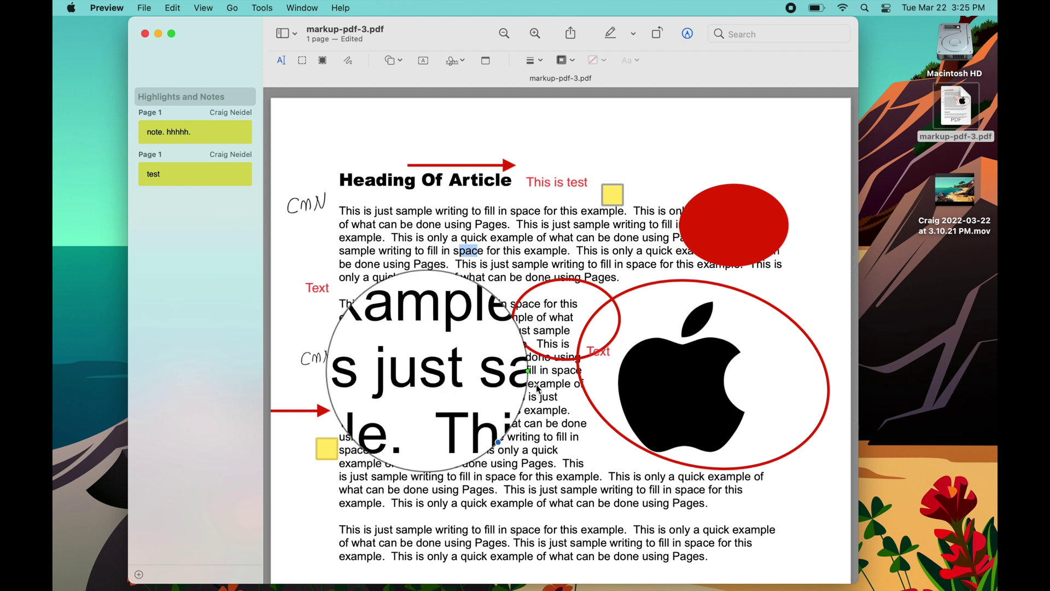
pyautogui.moveTo(528, 372); pyautogui.dragTo(518, 330)
pyautogui.scroll(-3, 480, 343)
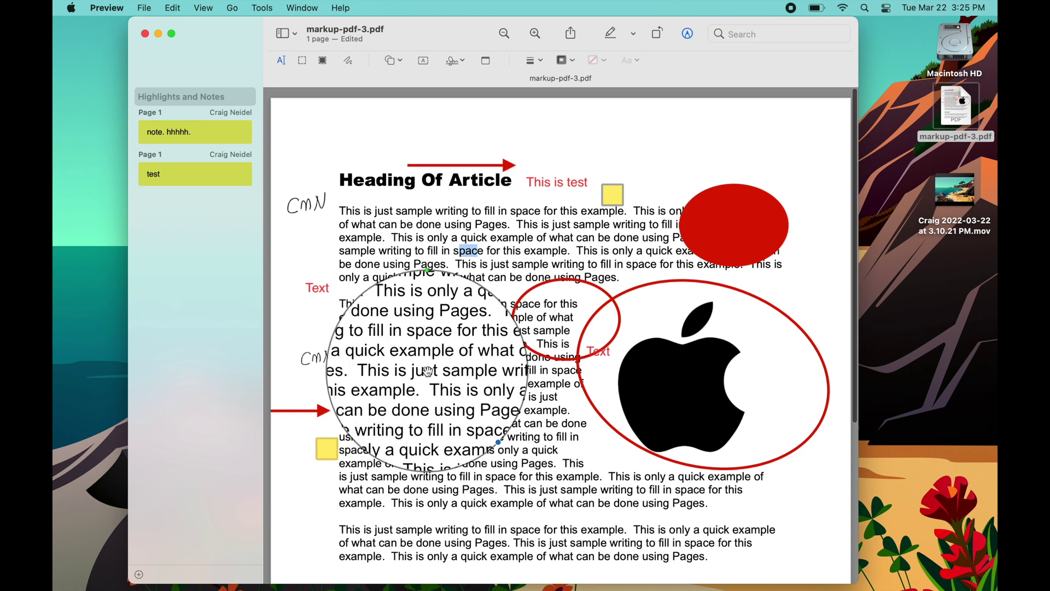
pyautogui.moveTo(428, 371); pyautogui.dragTo(469, 432)
# Delete the left-margin arrow, the "test" sticky note, and the two outlined red ovals around the text and the apple.
pyautogui.click(554, 340)
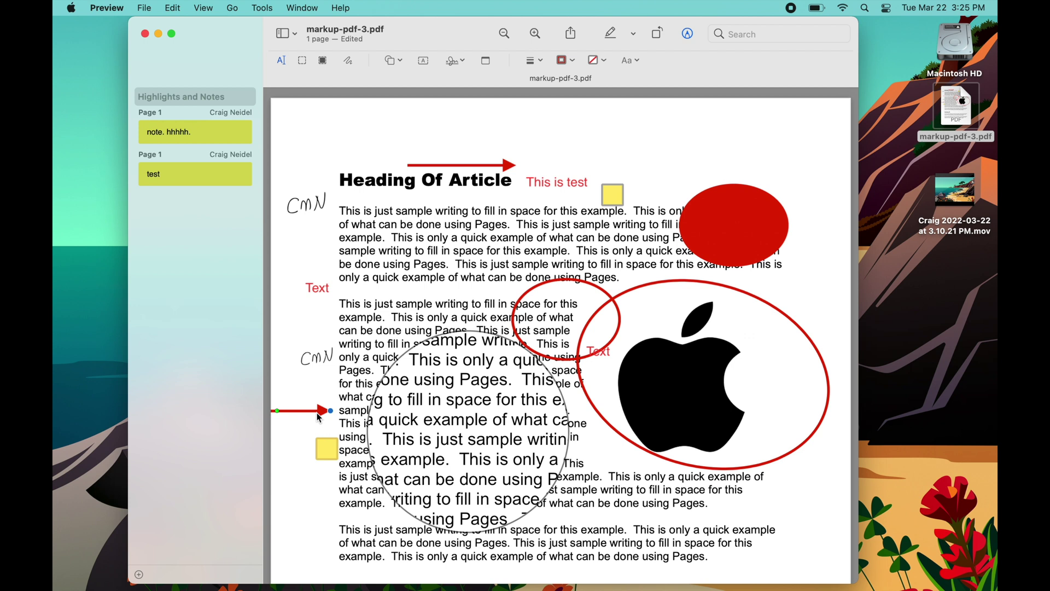
pyautogui.click(326, 448)
pyautogui.press('Delete')
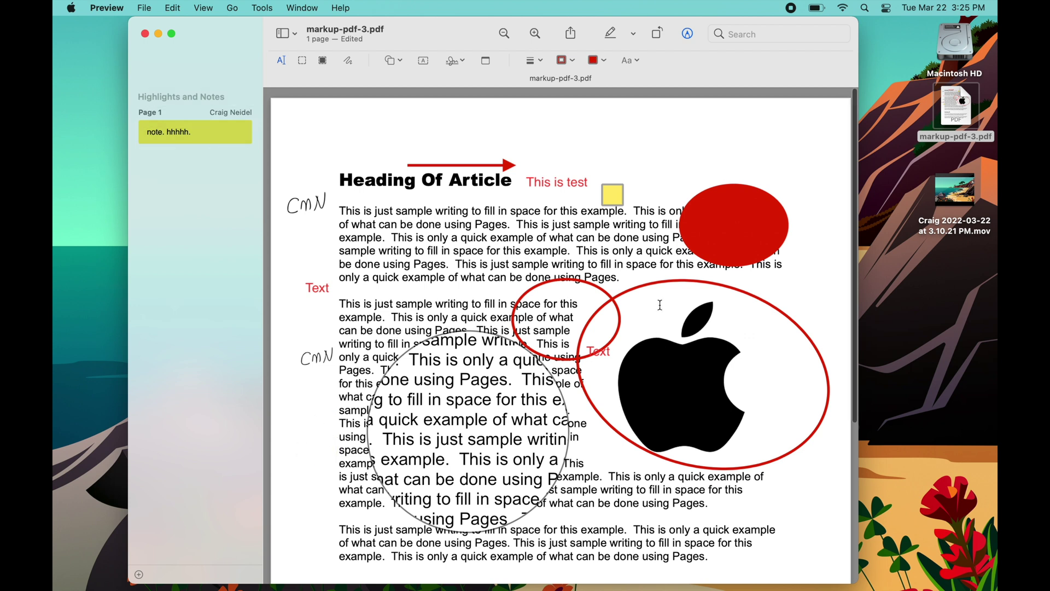
pyautogui.click(651, 283)
pyautogui.press('Delete')
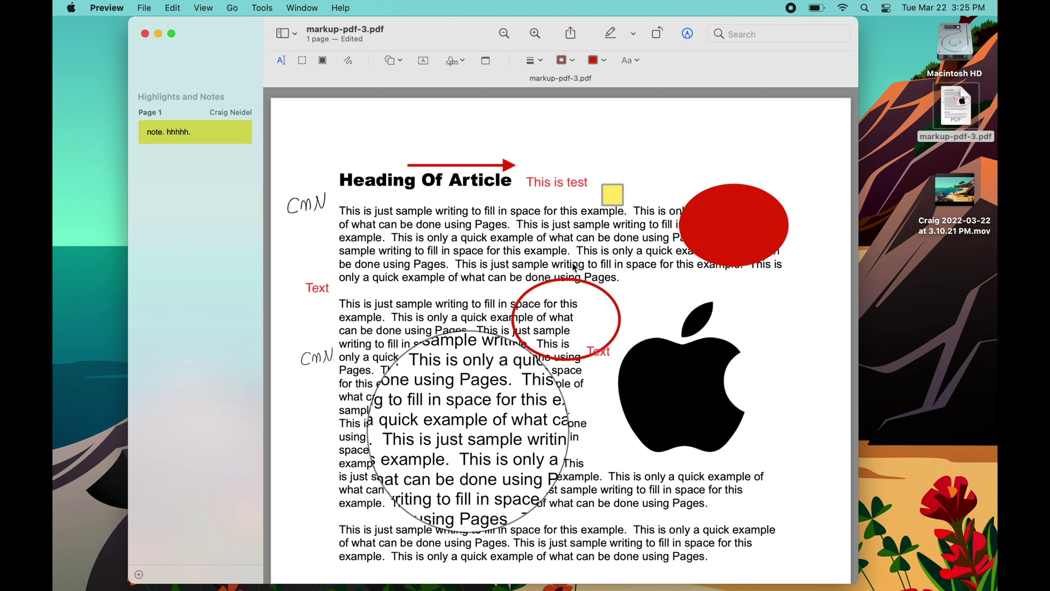
pyautogui.click(560, 278)
pyautogui.press('Delete')
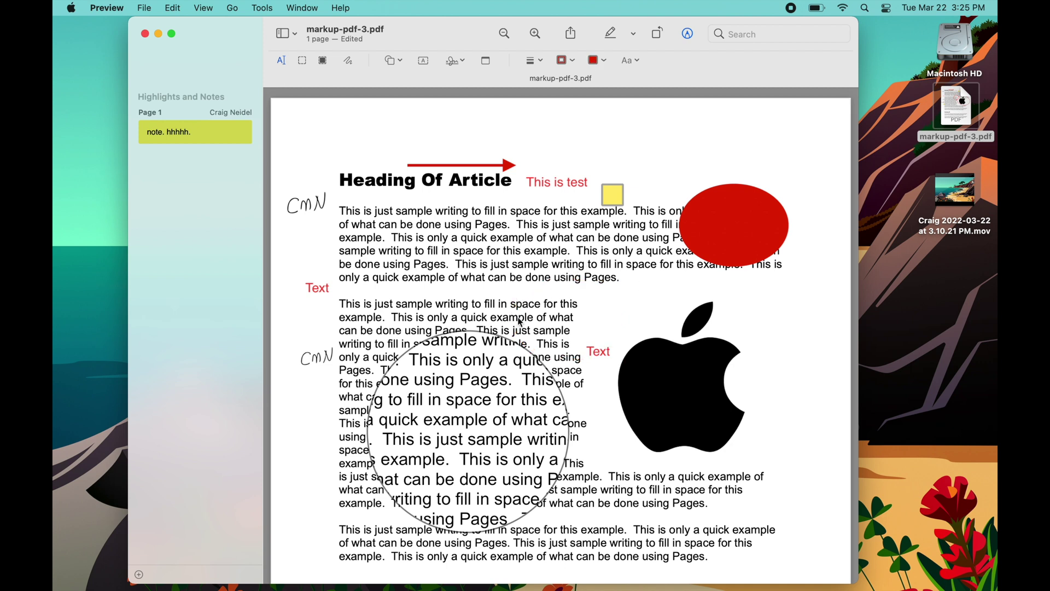
# Move the loupe over the red "Text" label beside the apple so it overlaps the apple's edge, and deselect it.
pyautogui.moveTo(431, 388); pyautogui.dragTo(566, 327)
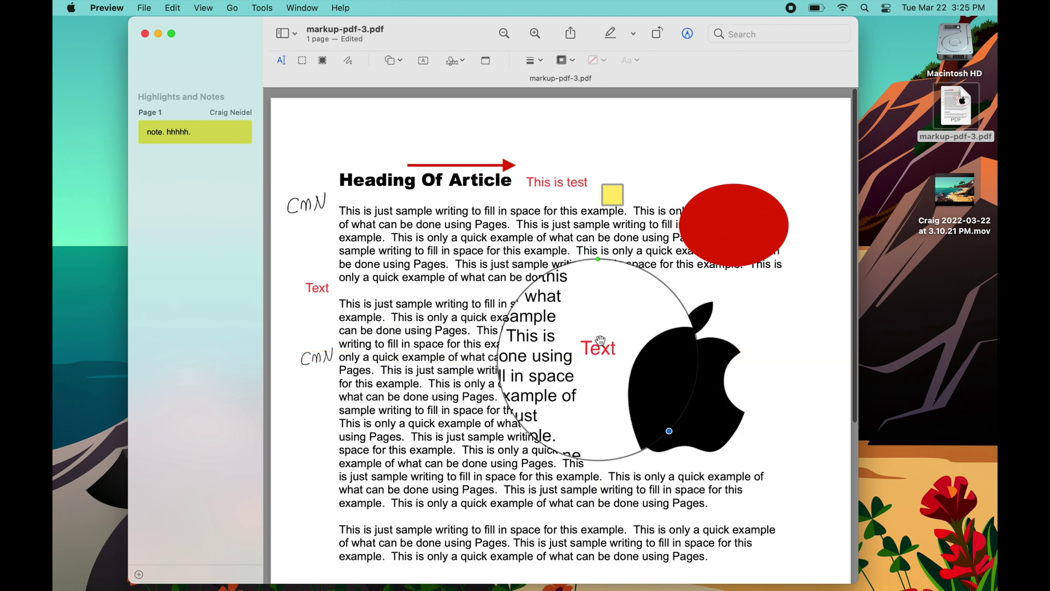
pyautogui.click(393, 61)
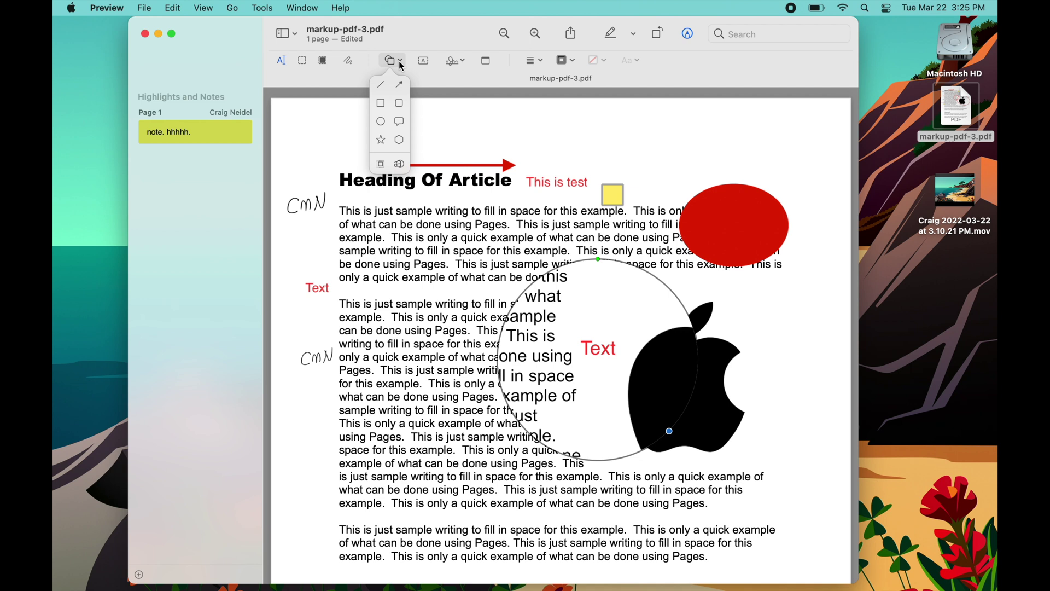
pyautogui.click(486, 138)
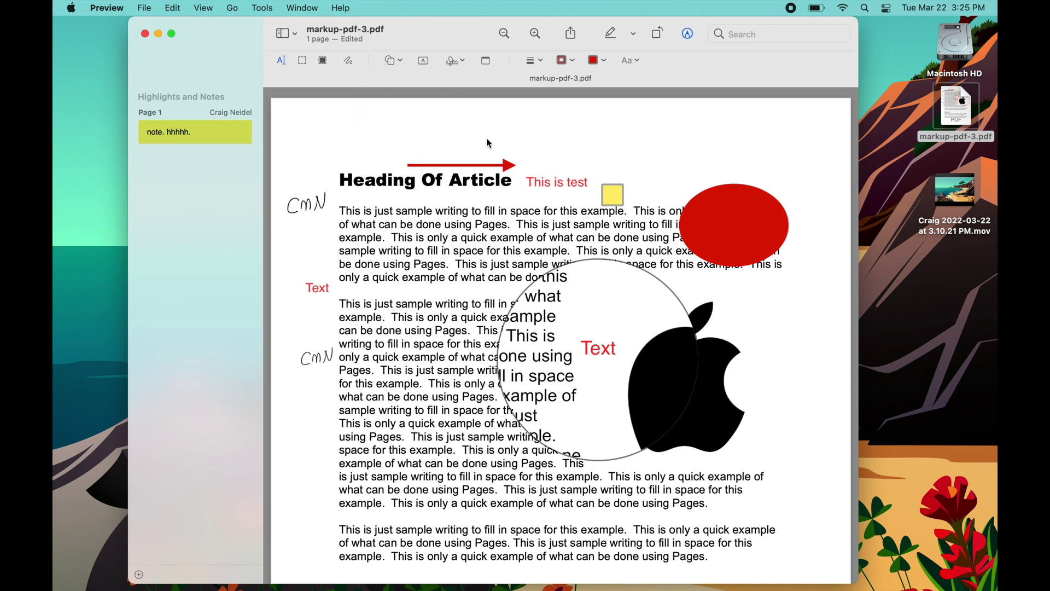